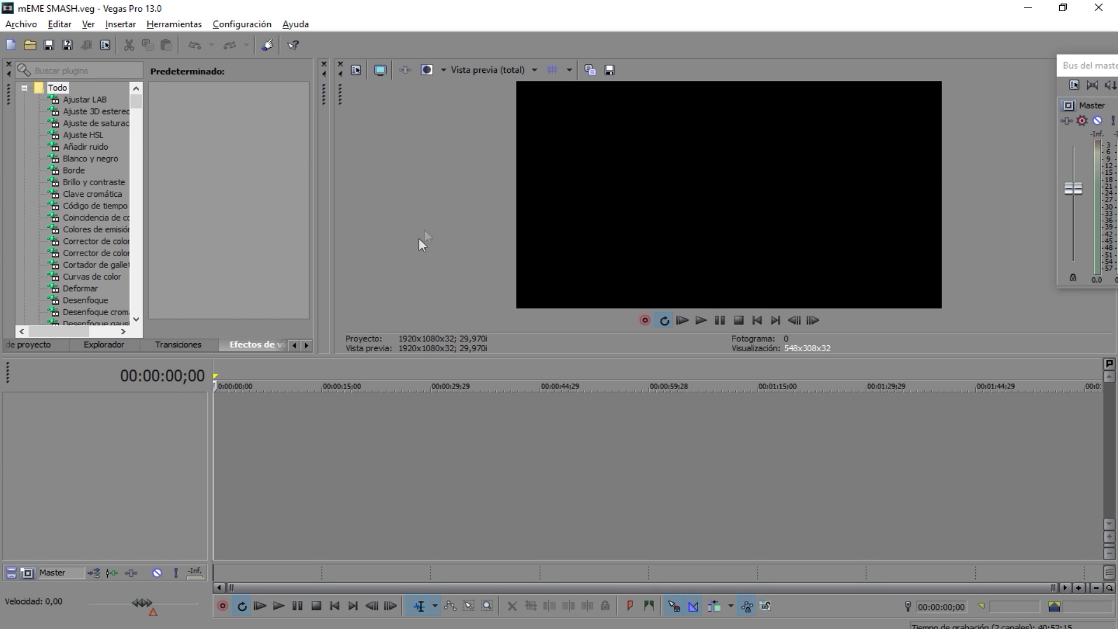
Step: Add the video VAMOS A MORIR TODOS from the Meme smash folder to the timeline, matching the project to its 480x360 format
{"action": "key", "text": "alt+Tab"}
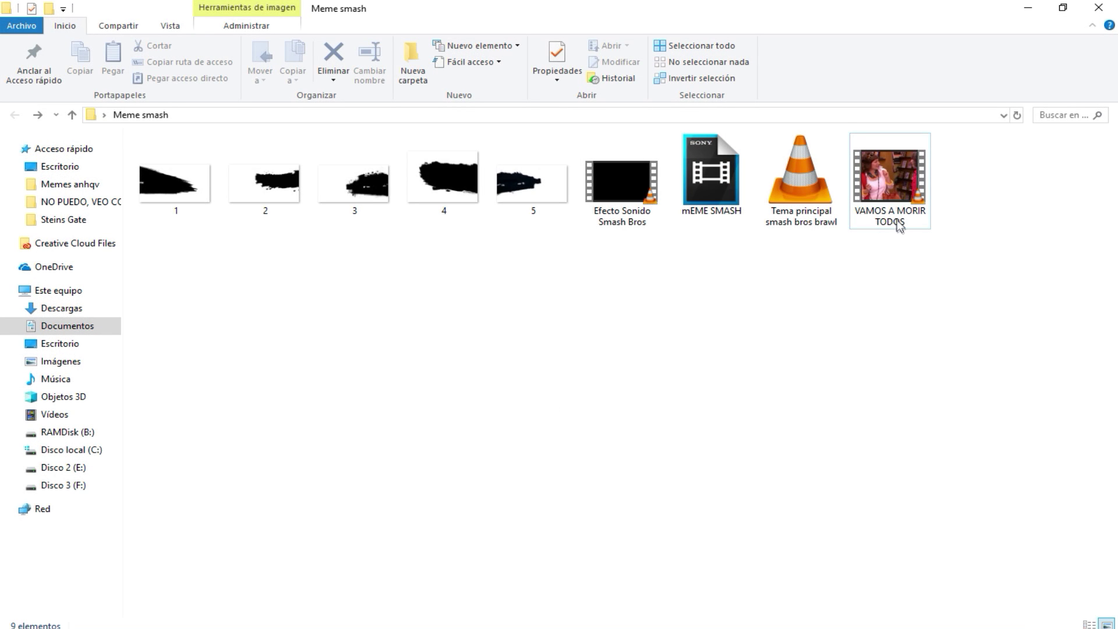
{"action": "left_click_drag", "start_coordinate": [896, 221], "coordinate": [370, 452]}
{"action": "left_click", "coordinate": [675, 260]}
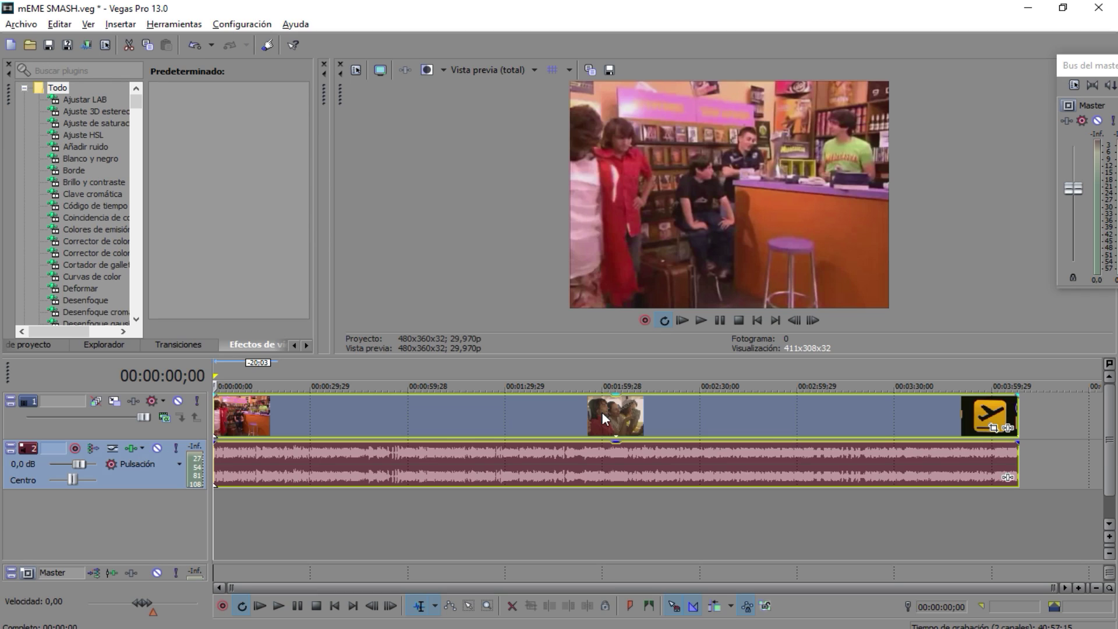
Step: Undo the last three timeline changes and move the remaining airplane clip to the start of the timeline
{"action": "key", "text": "ctrl+z"}
{"action": "key", "text": "ctrl+z"}
{"action": "key", "text": "ctrl+z"}
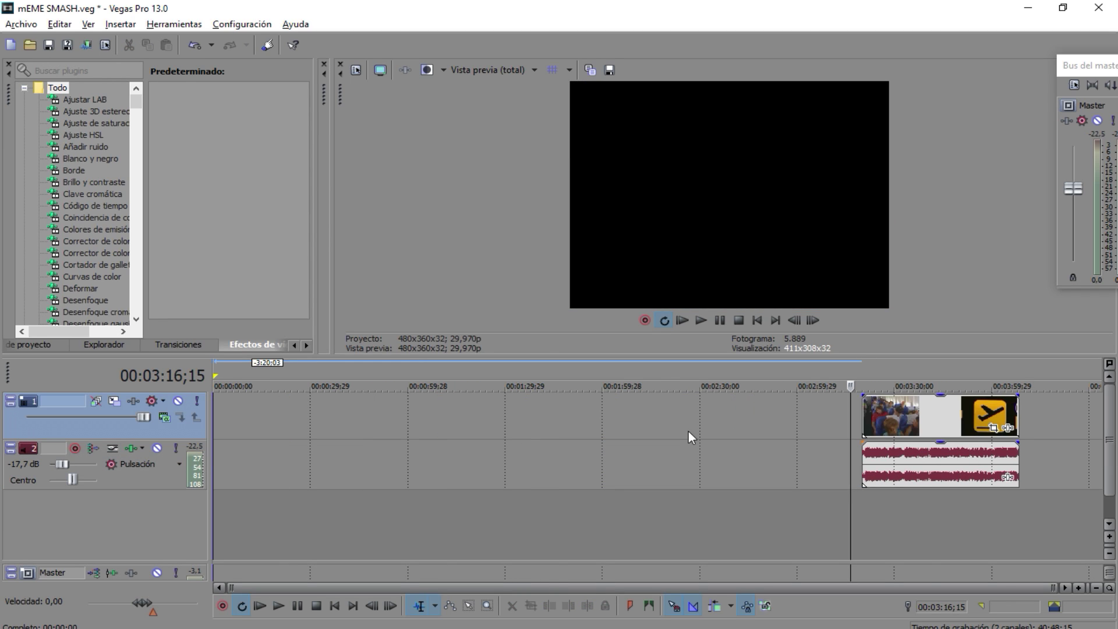
{"action": "left_click_drag", "start_coordinate": [894, 416], "coordinate": [245, 416]}
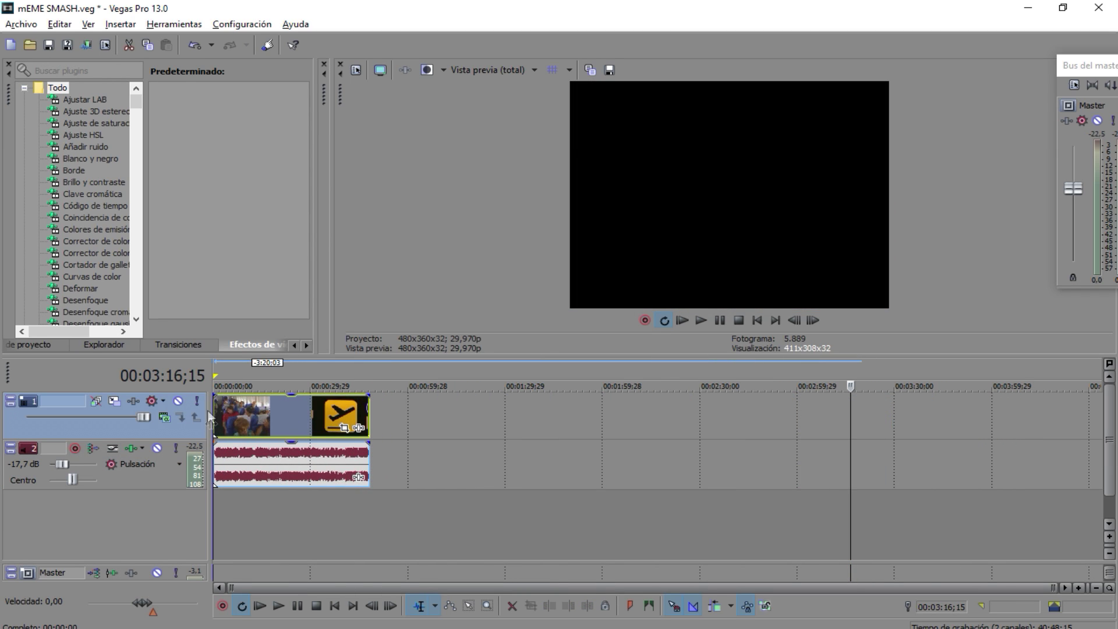
Step: Play the airplane clip from its beginning and pause it when the flight attendant stands beside the man in red
{"action": "left_click", "coordinate": [217, 378]}
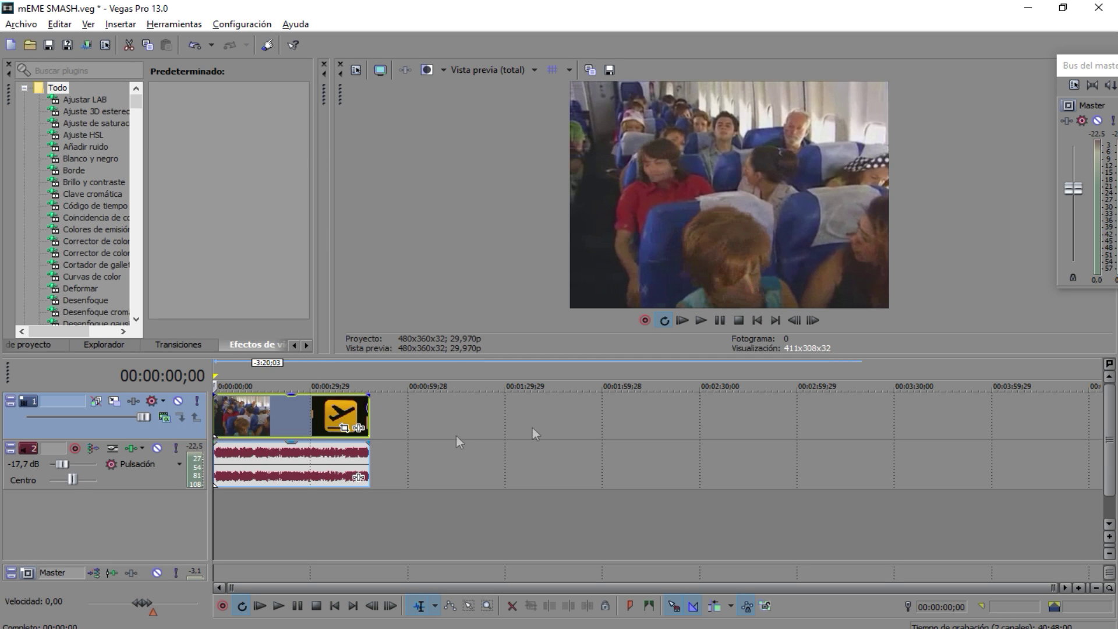
{"action": "left_click", "coordinate": [703, 322]}
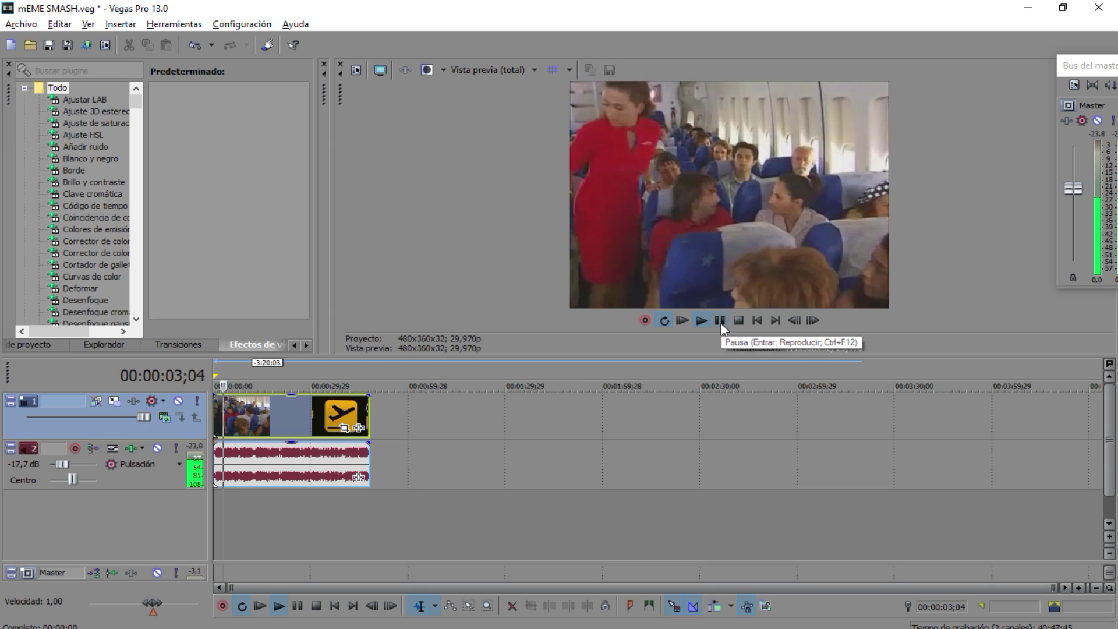
{"action": "scroll", "coordinate": [699, 404], "scroll_direction": "up", "scroll_amount": 2}
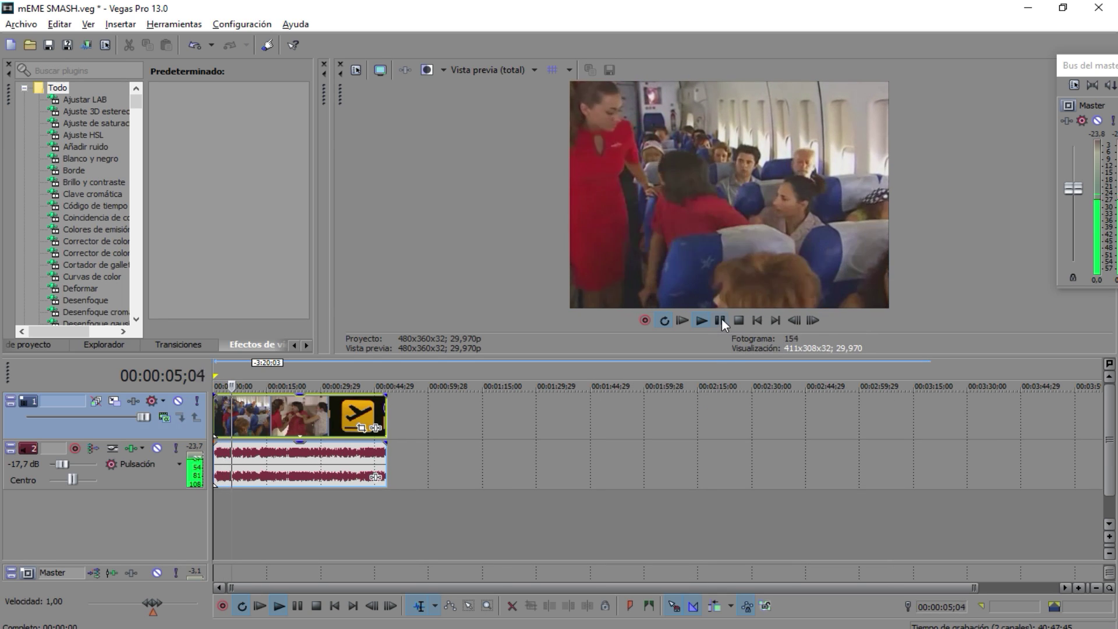
{"action": "left_click", "coordinate": [721, 319]}
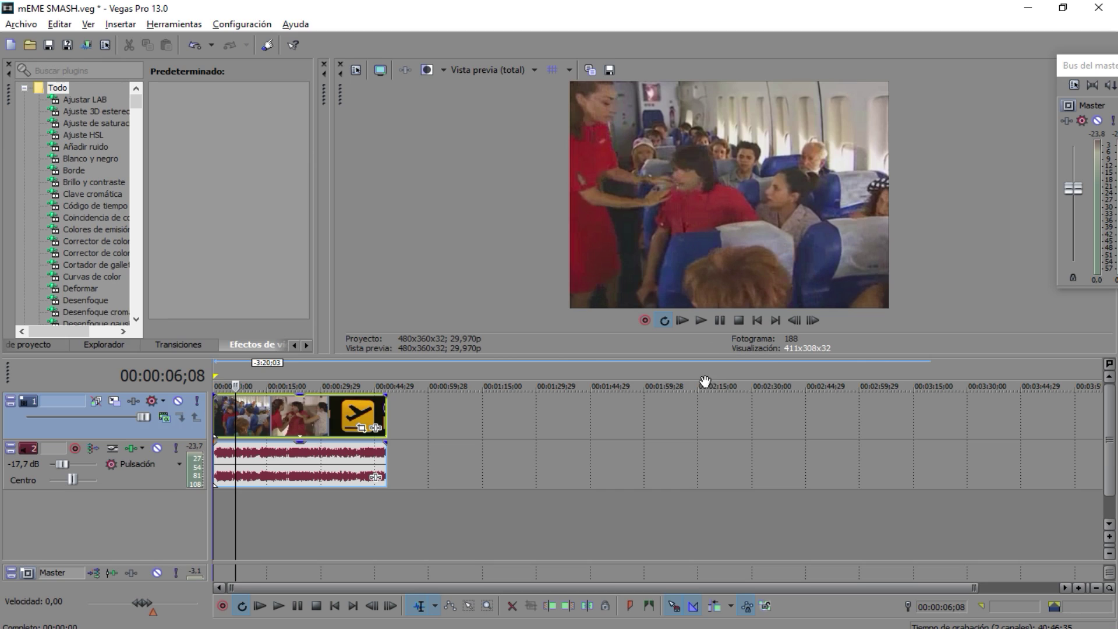
Step: Split the airplane clip and its audio at 00:00:05;08, the frame chosen for the freeze
{"action": "scroll", "coordinate": [706, 385], "scroll_direction": "up", "scroll_amount": 5}
{"action": "scroll", "coordinate": [448, 423], "scroll_direction": "down", "scroll_amount": 2}
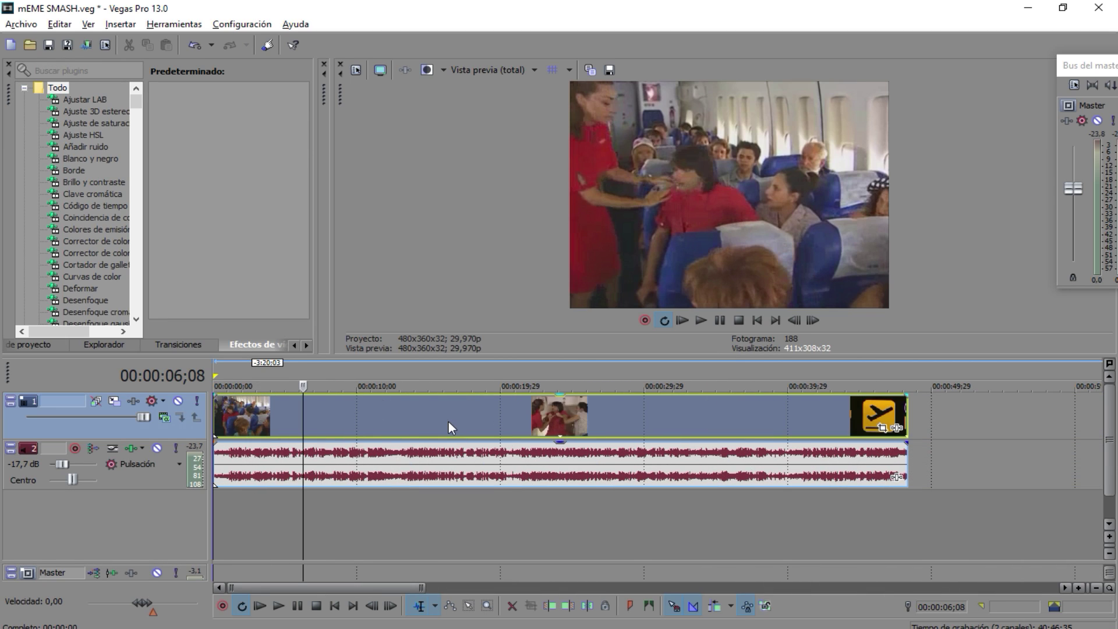
{"action": "left_click_drag", "start_coordinate": [303, 386], "coordinate": [274, 383]}
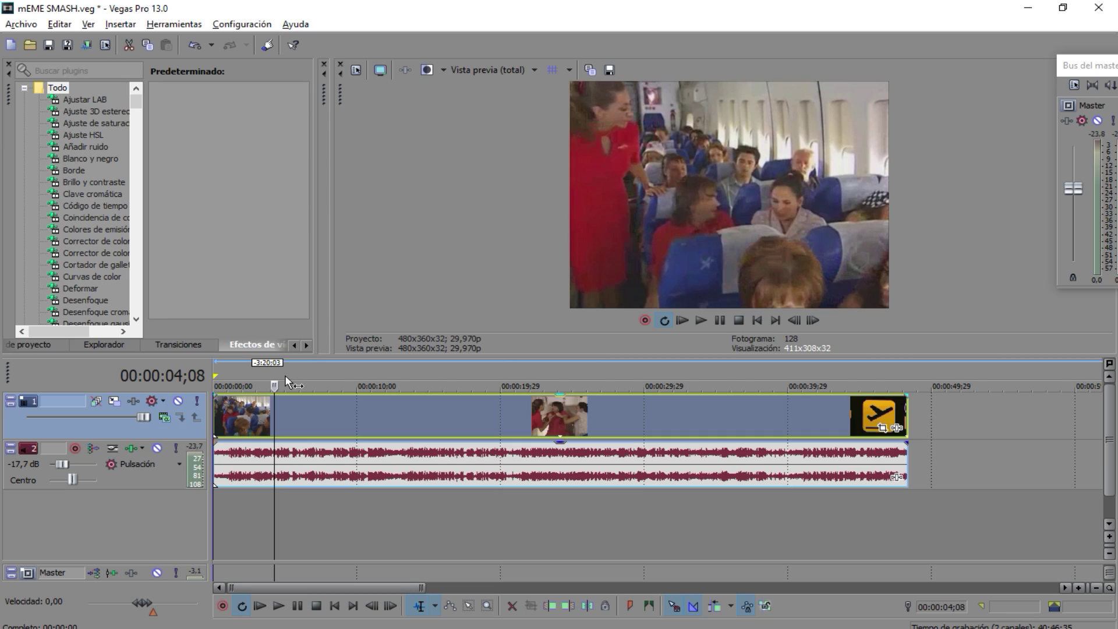
{"action": "left_click", "coordinate": [285, 384]}
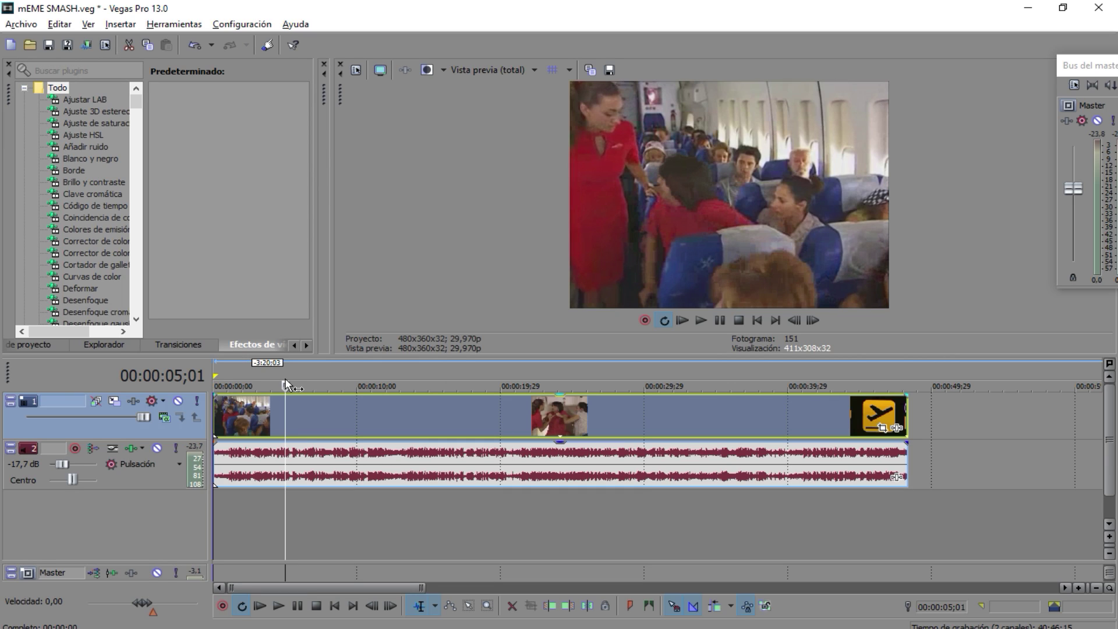
{"action": "left_click", "coordinate": [290, 418]}
{"action": "key", "text": "s"}
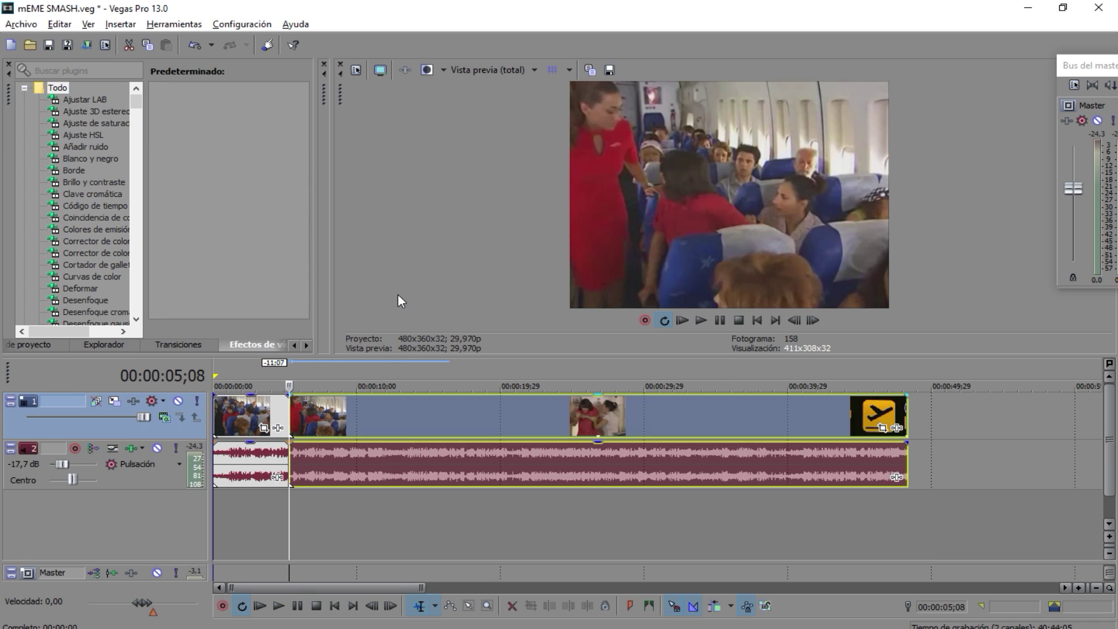
Step: Save a snapshot of the current preview frame as Imagen3 in JPG format in the Desktop's Meme smash folder
{"action": "left_click", "coordinate": [609, 69]}
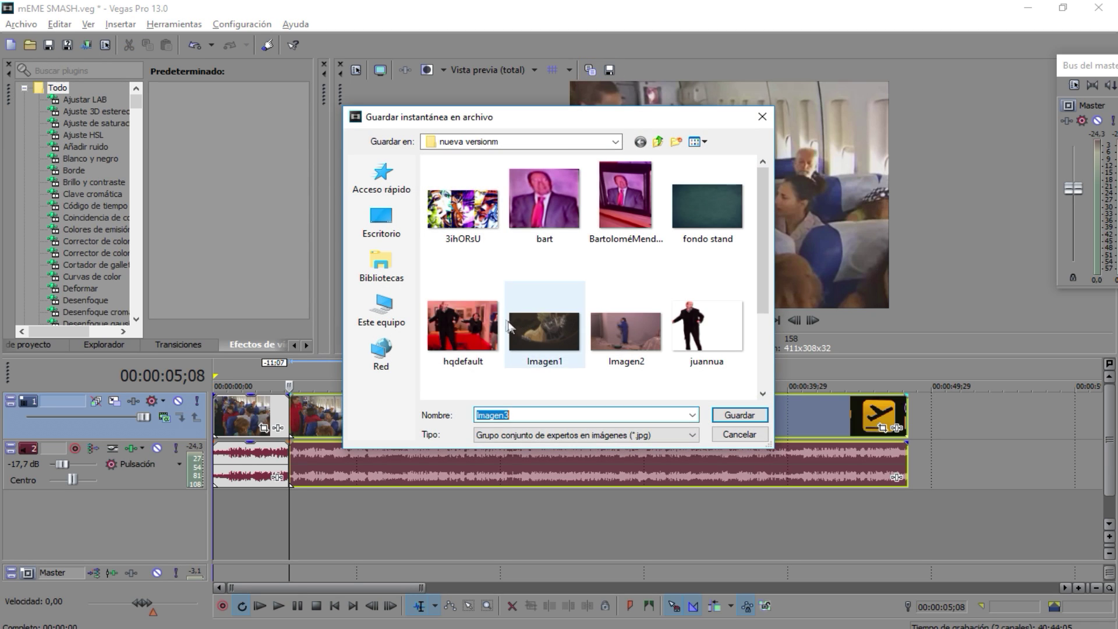
{"action": "left_click", "coordinate": [385, 233]}
{"action": "scroll", "coordinate": [582, 280], "scroll_direction": "down", "scroll_amount": 5}
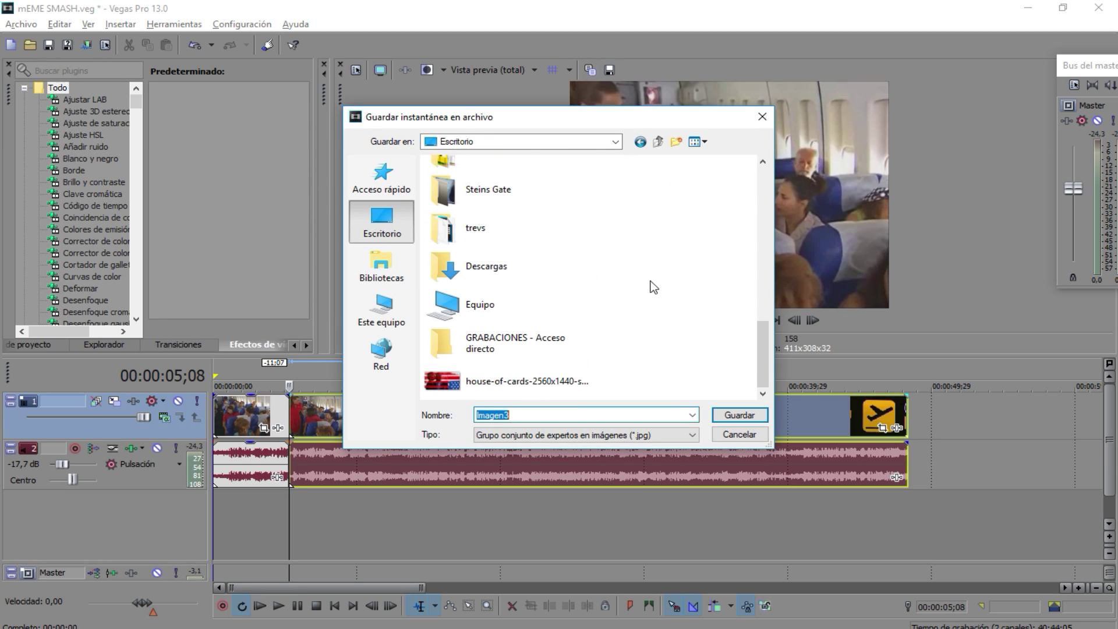
{"action": "scroll", "coordinate": [507, 279], "scroll_direction": "up", "scroll_amount": 5}
{"action": "double_click", "coordinate": [515, 230]}
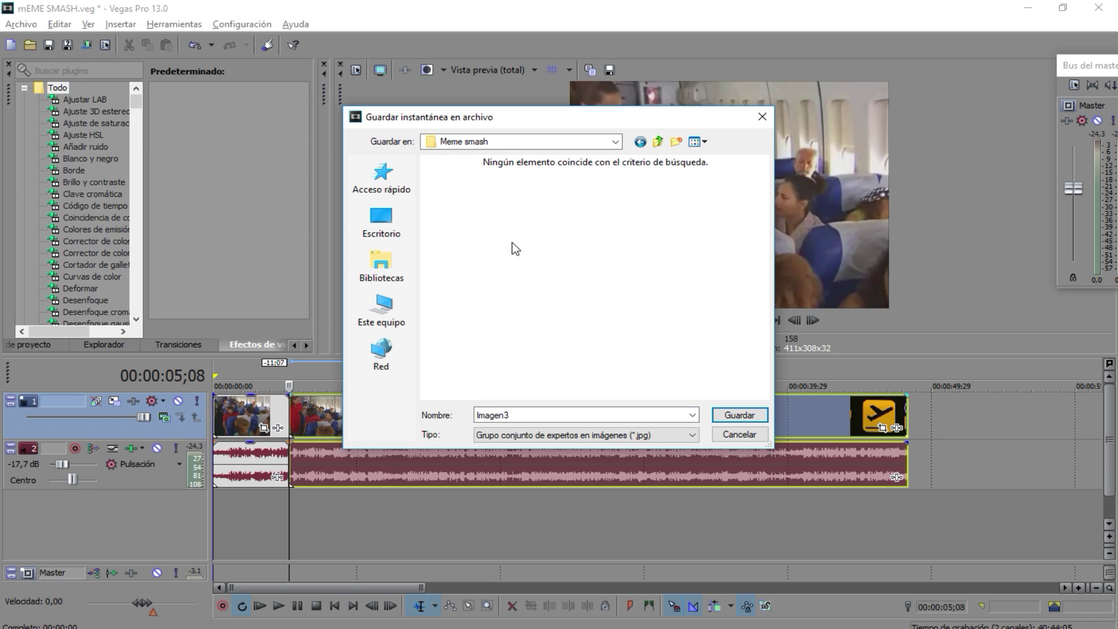
{"action": "left_click", "coordinate": [732, 415]}
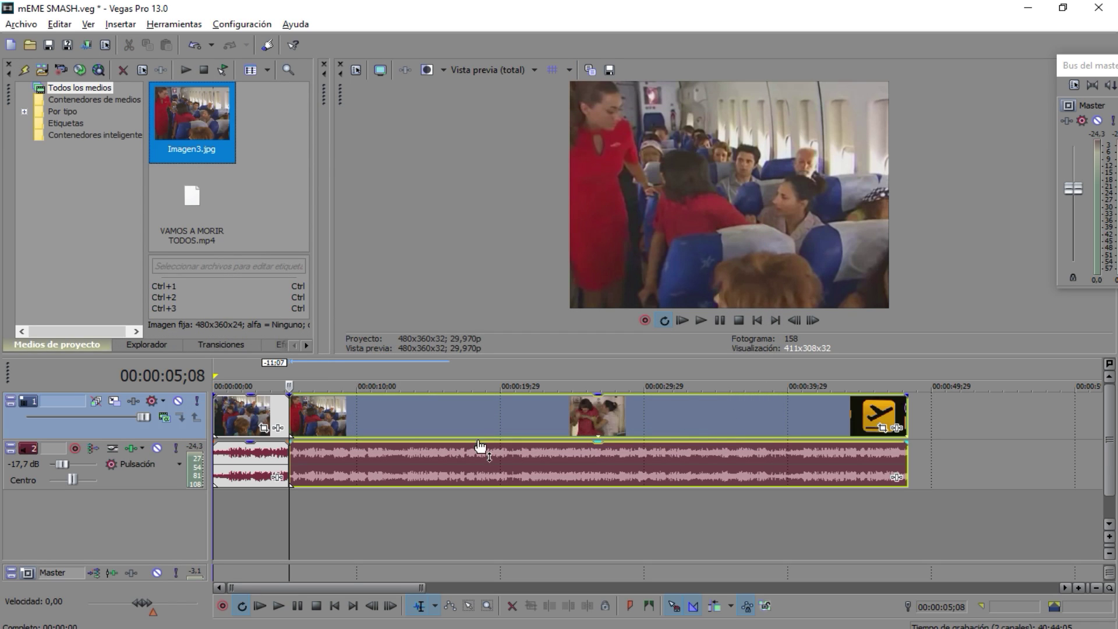
Step: Move the second part of the split clip away to about 00:00:32, leaving a gap after the first part
{"action": "left_click_drag", "start_coordinate": [436, 413], "coordinate": [747, 409]}
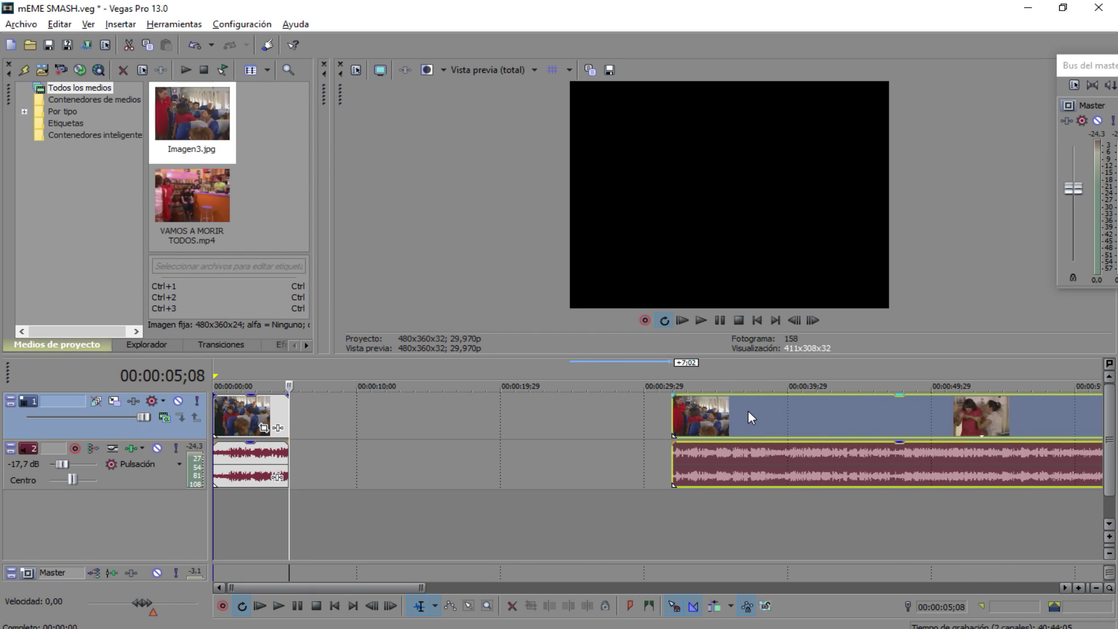
Step: Switch to the Meme smash folder and open the snapshot Imagen3 in GIMP
{"action": "key", "text": "alt+Tab"}
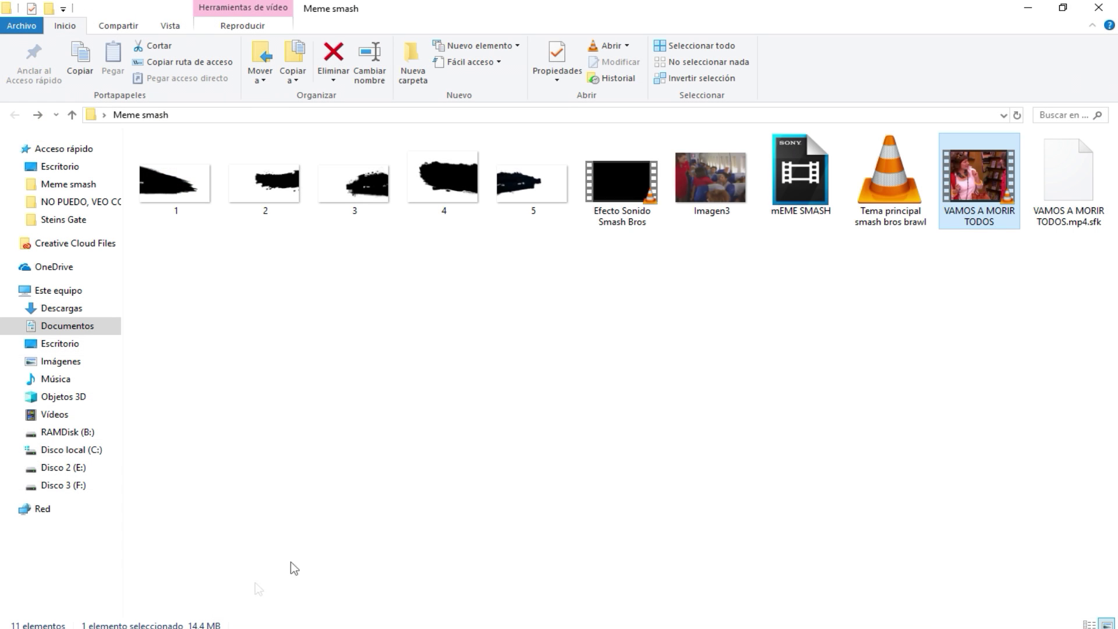
{"action": "left_click", "coordinate": [711, 210]}
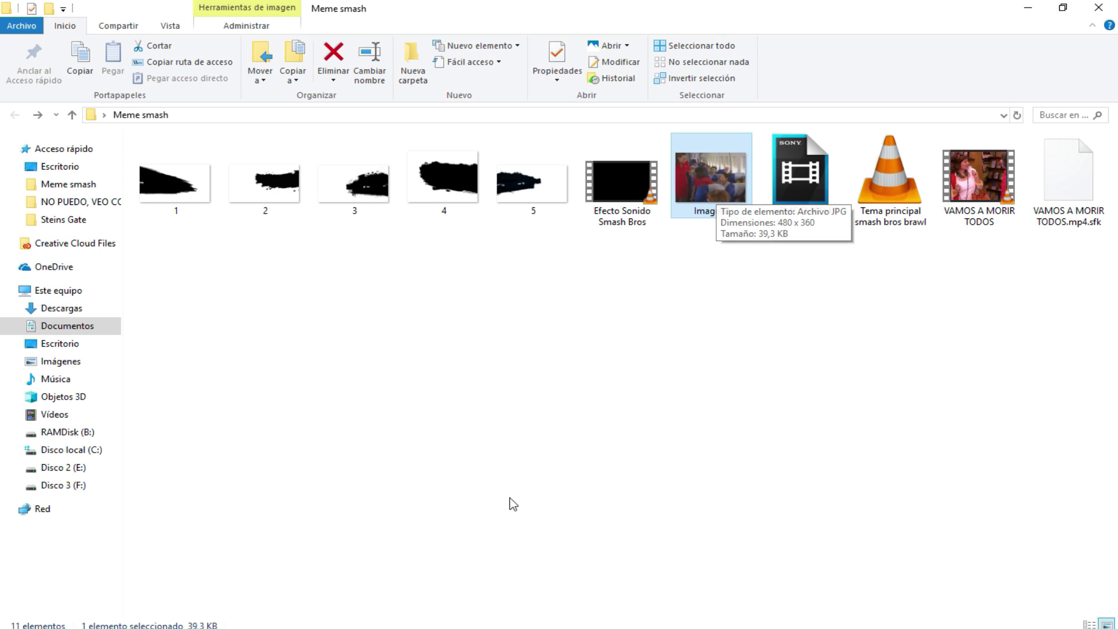
{"action": "mouse_move", "coordinate": [361, 628]}
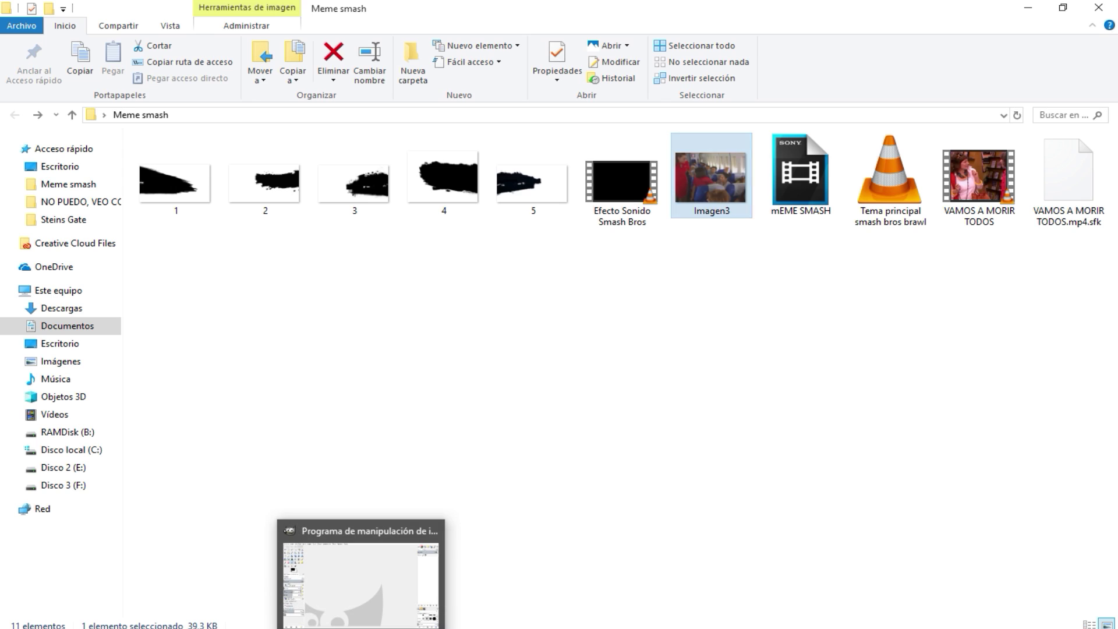
{"action": "left_click", "coordinate": [390, 537]}
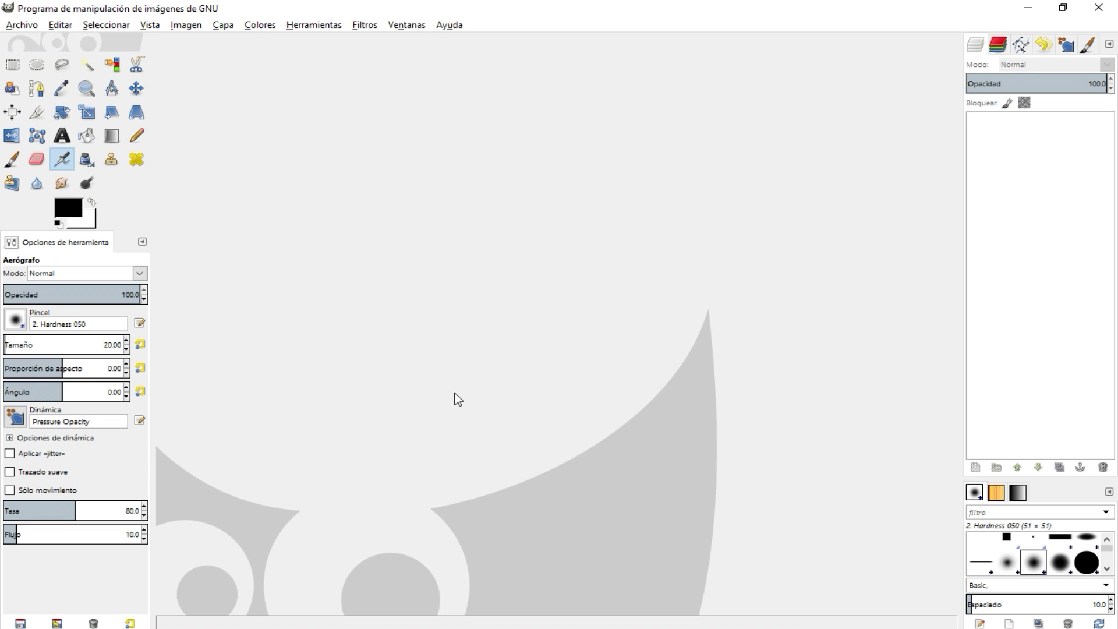
Step: Trace a closed Free Select outline around the leaning man in red, including the blue seat and brown-haired head before him
{"action": "key", "text": "f"}
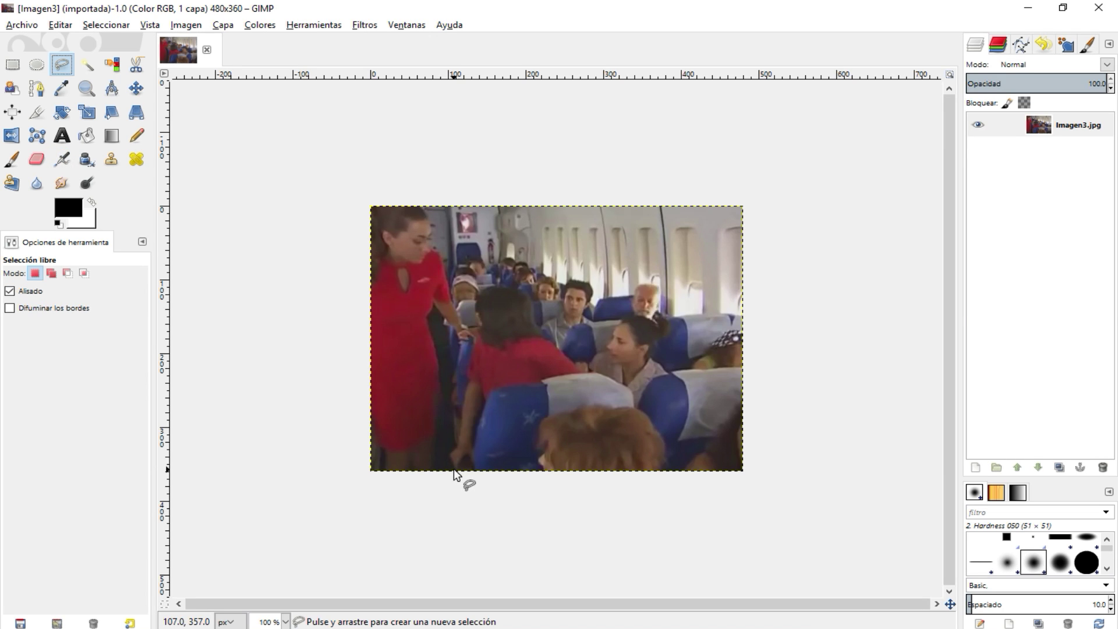
{"action": "left_click", "coordinate": [454, 469]}
{"action": "mouse_move", "coordinate": [449, 453]}
{"action": "left_mouse_down"}
{"action": "mouse_move", "coordinate": [475, 308]}
{"action": "mouse_move", "coordinate": [490, 288]}
{"action": "mouse_move", "coordinate": [526, 292]}
{"action": "mouse_move", "coordinate": [574, 367]}
{"action": "left_mouse_up"}
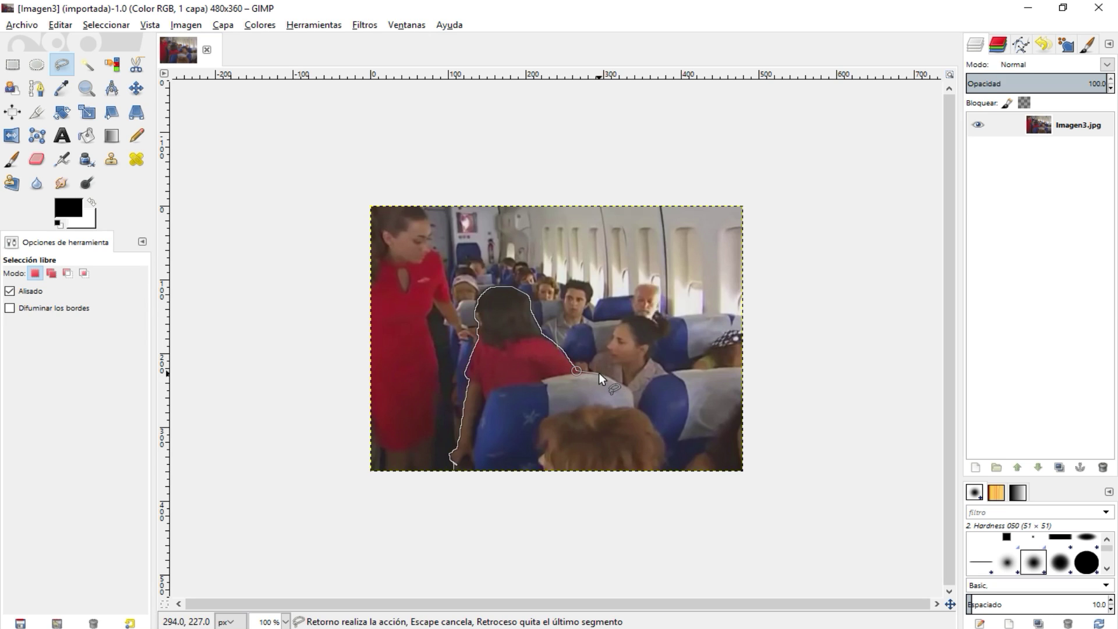
{"action": "mouse_move", "coordinate": [600, 372]}
{"action": "left_mouse_down"}
{"action": "mouse_move", "coordinate": [655, 428]}
{"action": "mouse_move", "coordinate": [663, 463]}
{"action": "left_mouse_up"}
{"action": "left_click", "coordinate": [456, 470]}
Step: Cut the selected figure, paste it as a new layer, and delete the original Imagen3.jpg layer
{"action": "key", "text": "ctrl+x"}
{"action": "key", "text": "ctrl+v"}
{"action": "right_click", "coordinate": [1054, 125]}
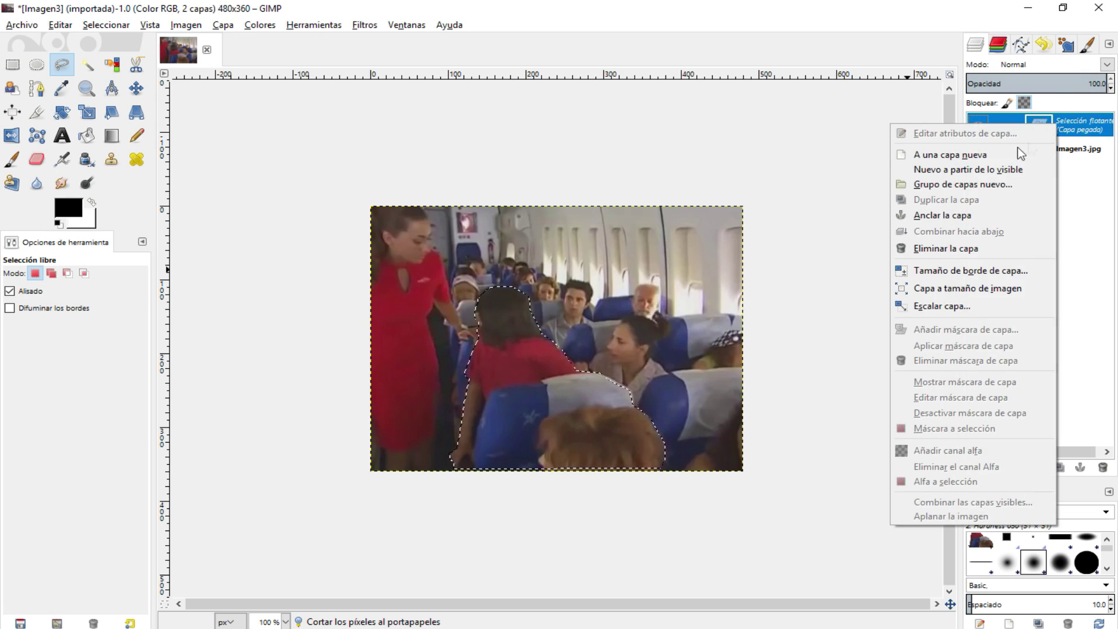
{"action": "left_click", "coordinate": [997, 155]}
{"action": "right_click", "coordinate": [1048, 151]}
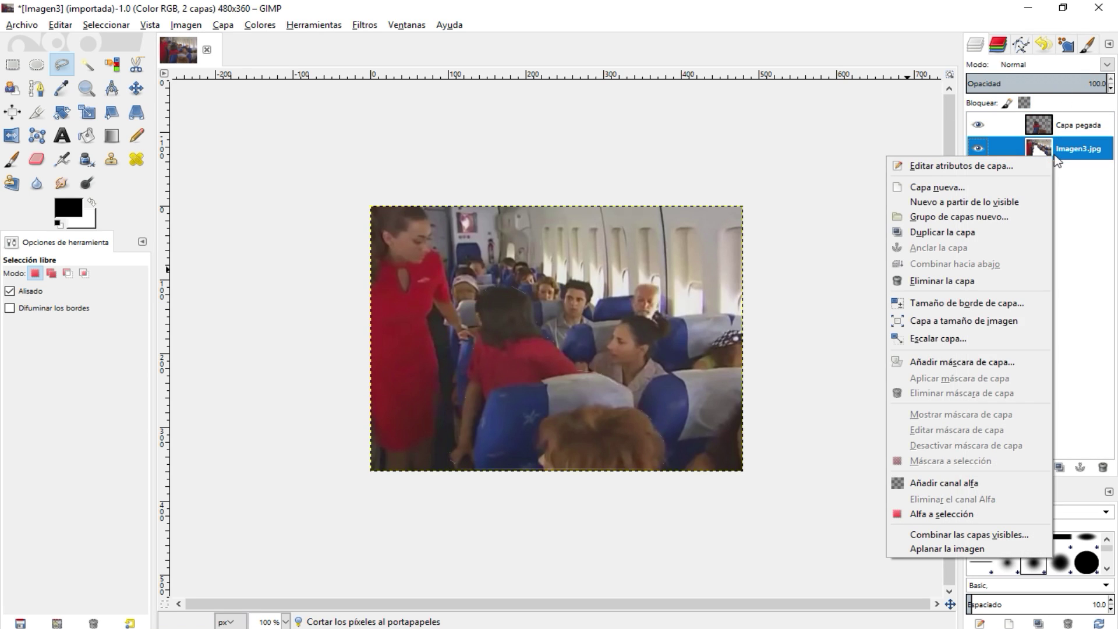
{"action": "left_click", "coordinate": [969, 280]}
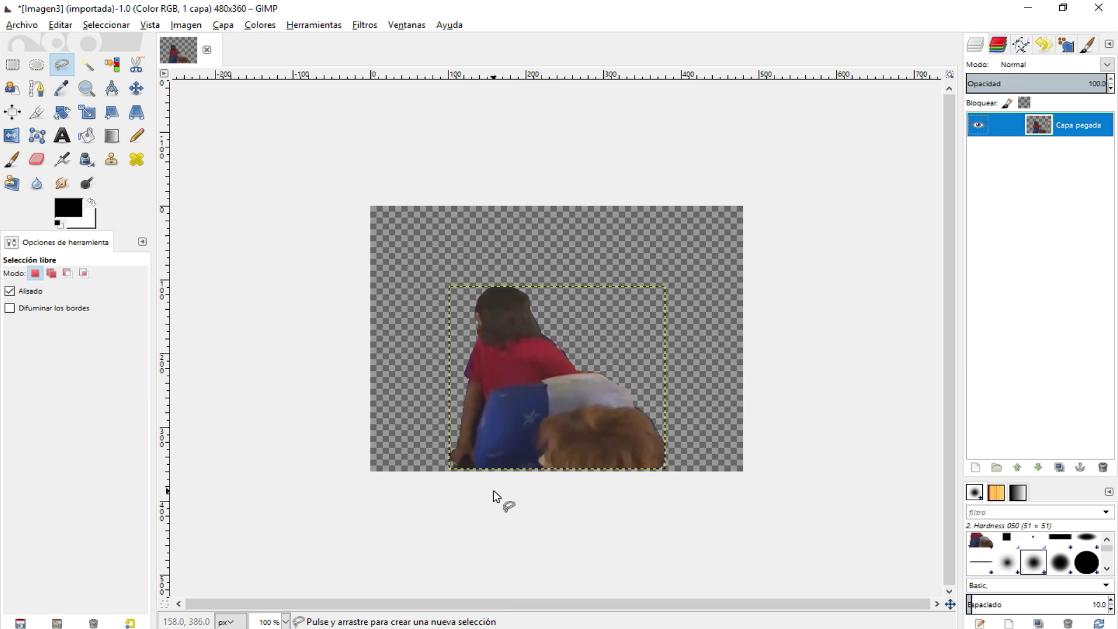
Step: Clean up the leftover background along the cutout's edges with the Eraser at size 20
{"action": "left_click", "coordinate": [37, 159]}
{"action": "scroll", "coordinate": [614, 334], "scroll_direction": "up", "scroll_amount": 1}
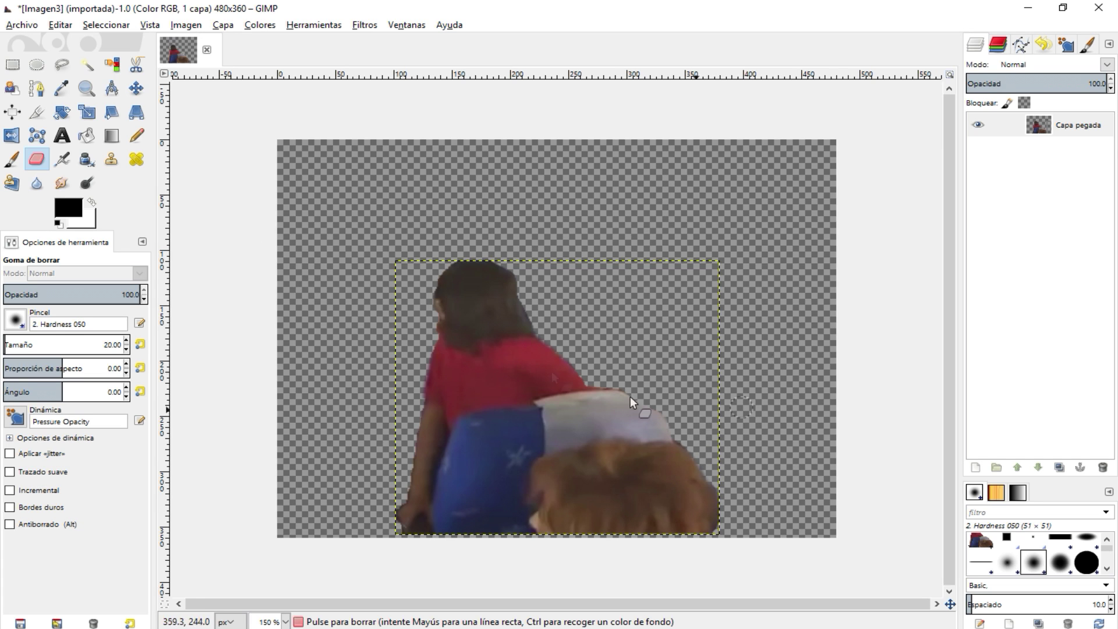
Step: Export the cutout as adsasda.png to the Meme smash folder, keeping the default PNG options
{"action": "left_click", "coordinate": [20, 26]}
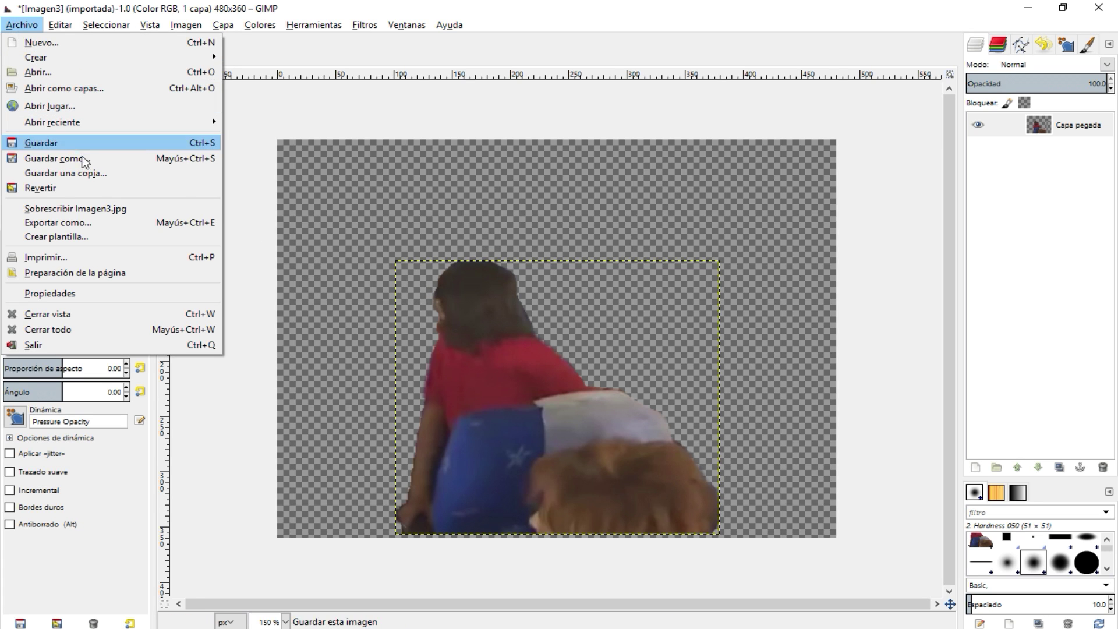
{"action": "left_click", "coordinate": [81, 226]}
{"action": "left_click", "coordinate": [171, 58]}
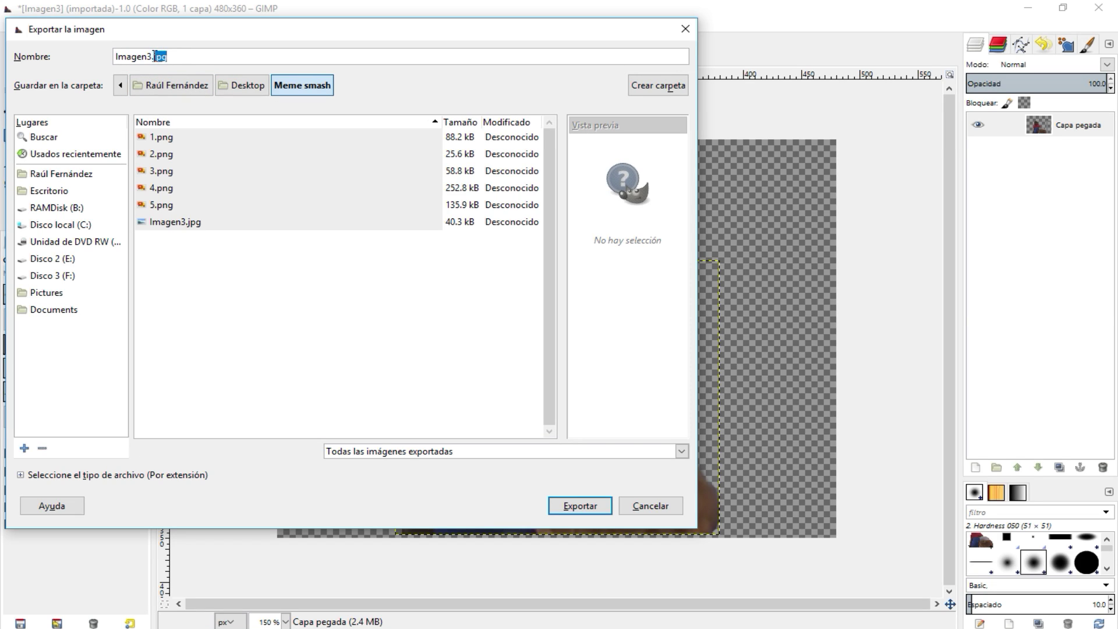
{"action": "type", "text": ".pn"}
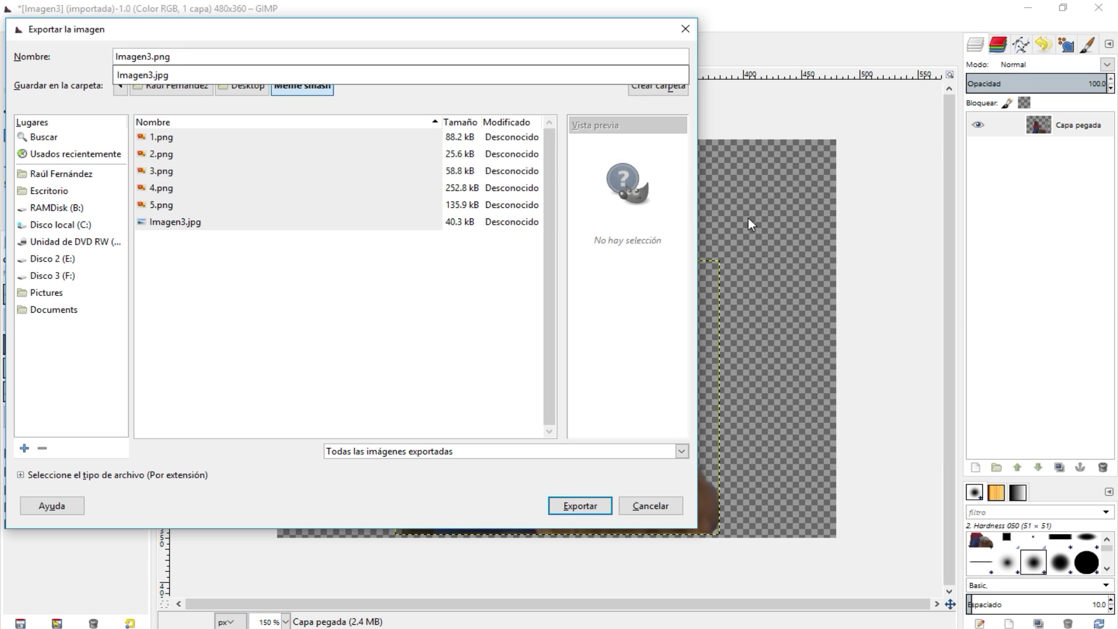
{"action": "left_click", "coordinate": [152, 57]}
{"action": "double_click", "coordinate": [152, 57]}
{"action": "type", "text": "adsasda"}
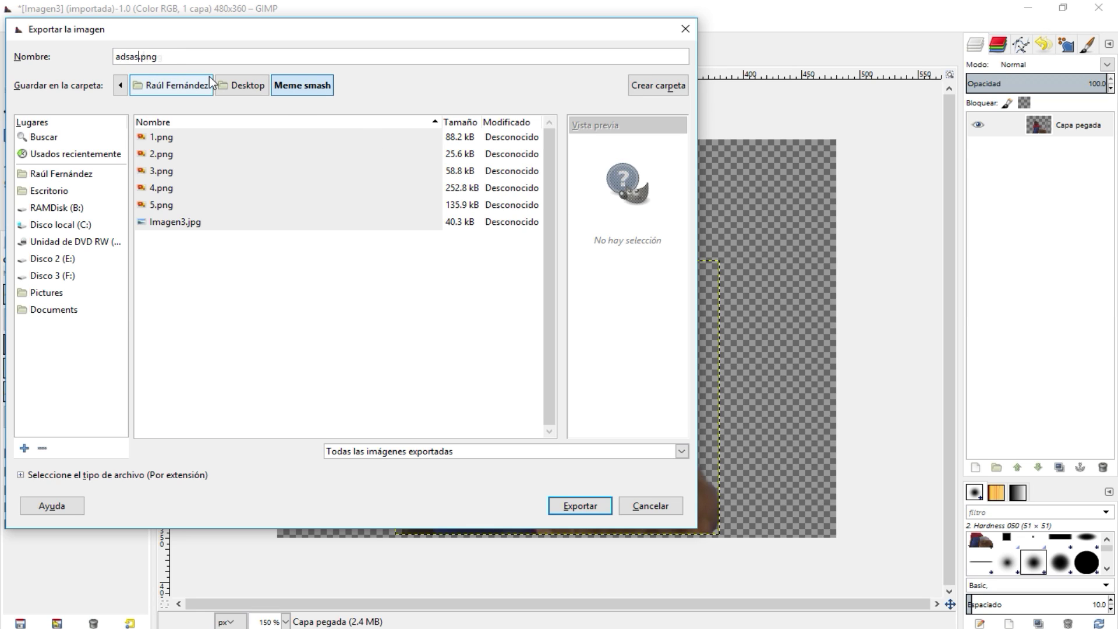
{"action": "left_click", "coordinate": [568, 506]}
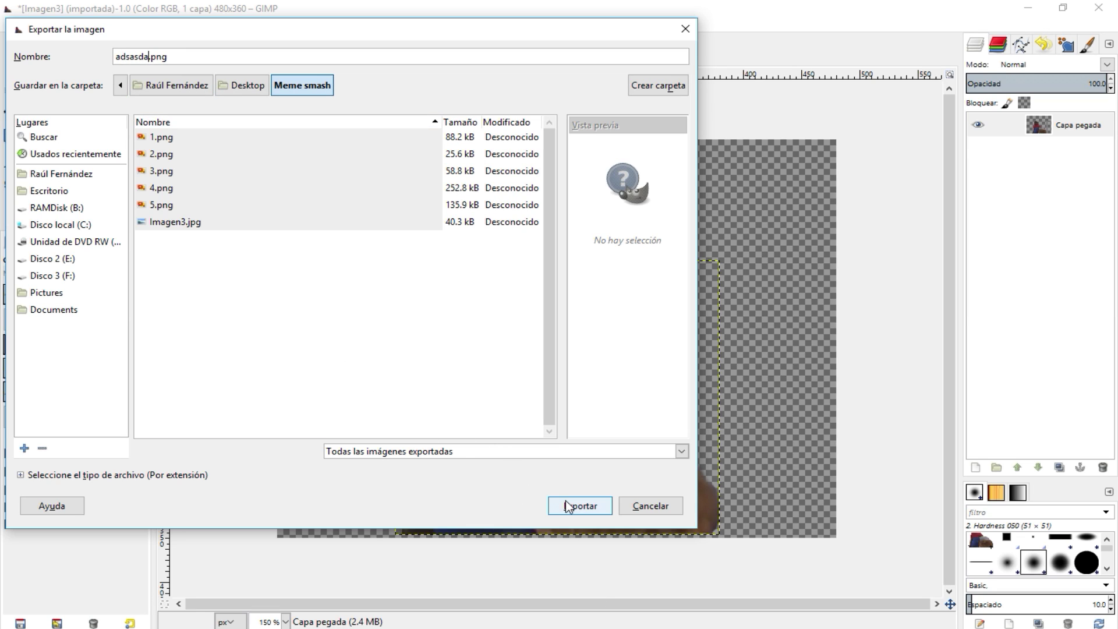
{"action": "left_click", "coordinate": [570, 508]}
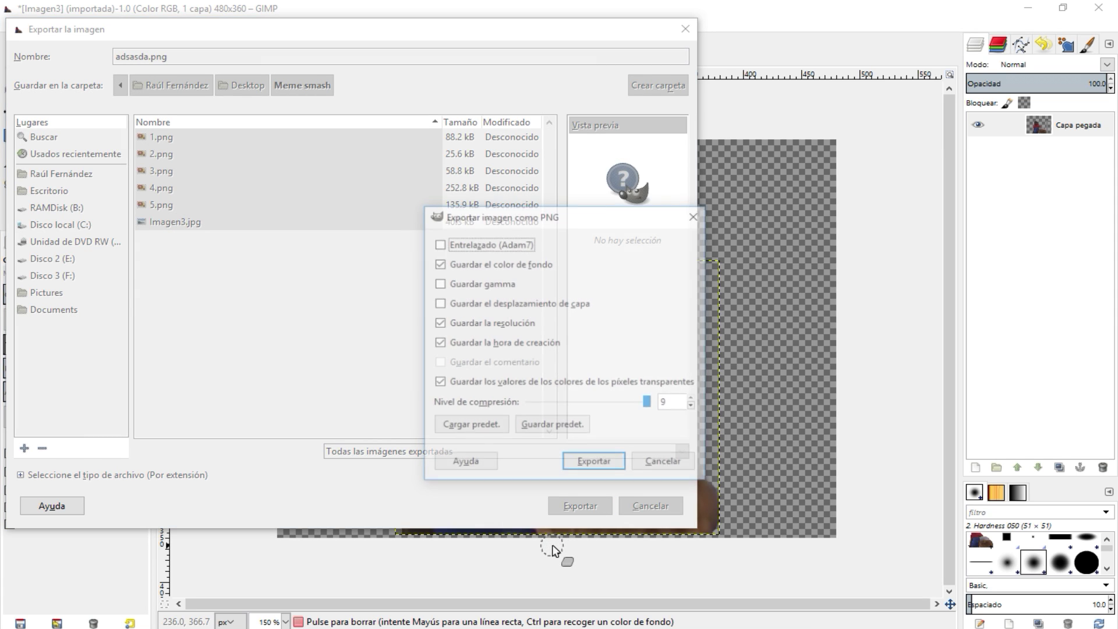
{"action": "left_click", "coordinate": [575, 461]}
Step: Bring adsasda.png from the Meme smash folder into the Vegas Pro video track, in the gap at about 9 seconds
{"action": "key", "text": "alt+Tab"}
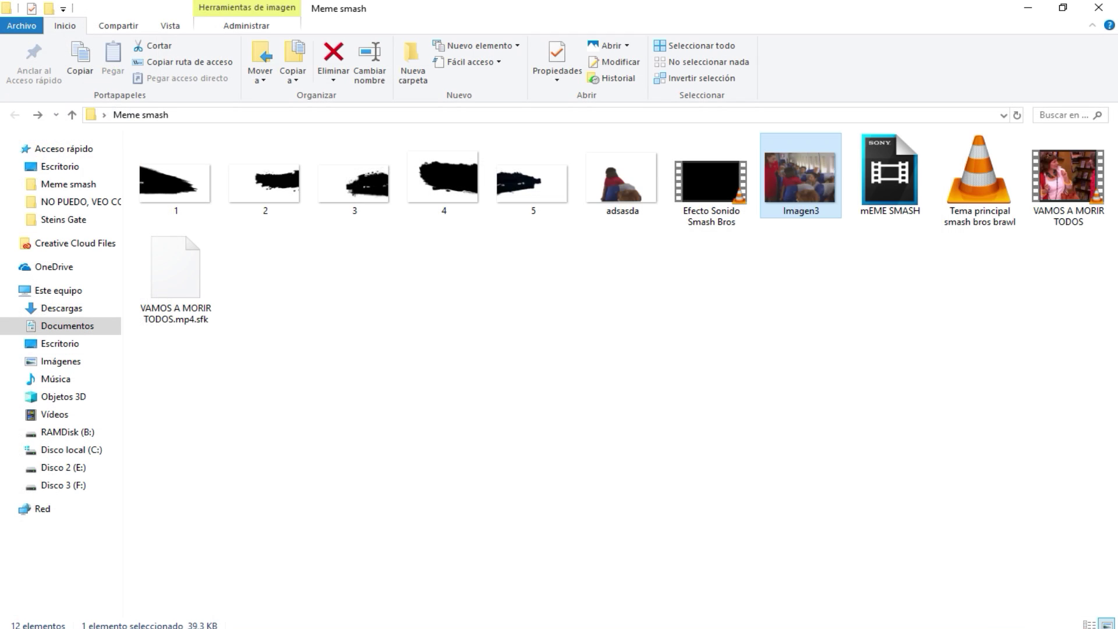
{"action": "left_click", "coordinate": [619, 217]}
{"action": "left_click_drag", "start_coordinate": [629, 186], "coordinate": [349, 436]}
{"action": "left_click", "coordinate": [320, 414]}
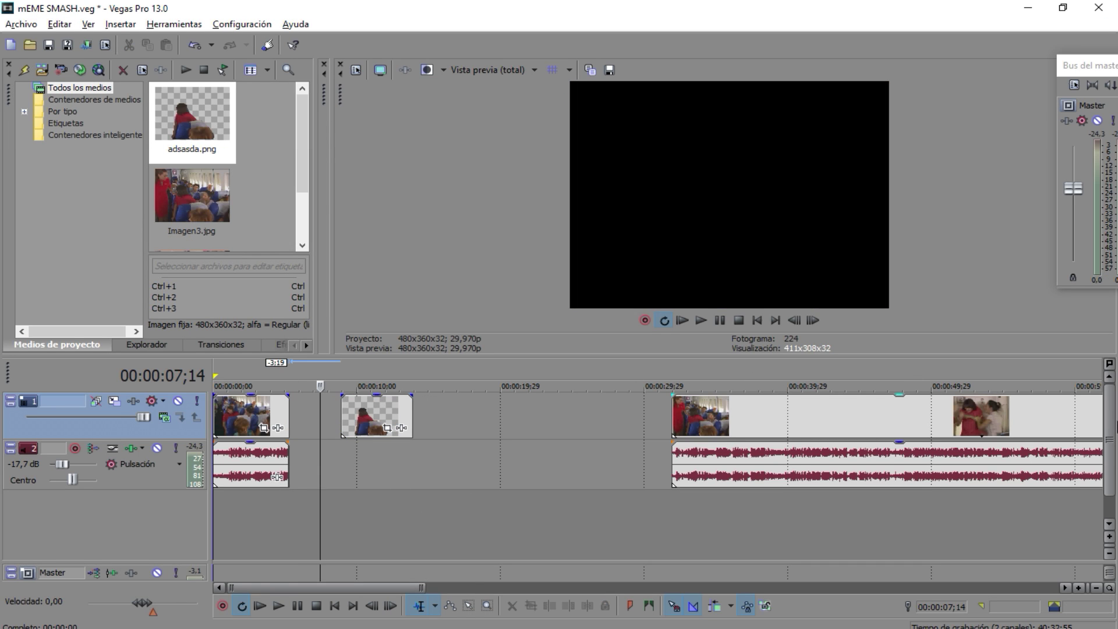
Step: Move the cutout clip directly after the first video clip and insert two empty video tracks above it
{"action": "left_click_drag", "start_coordinate": [404, 410], "coordinate": [321, 415]}
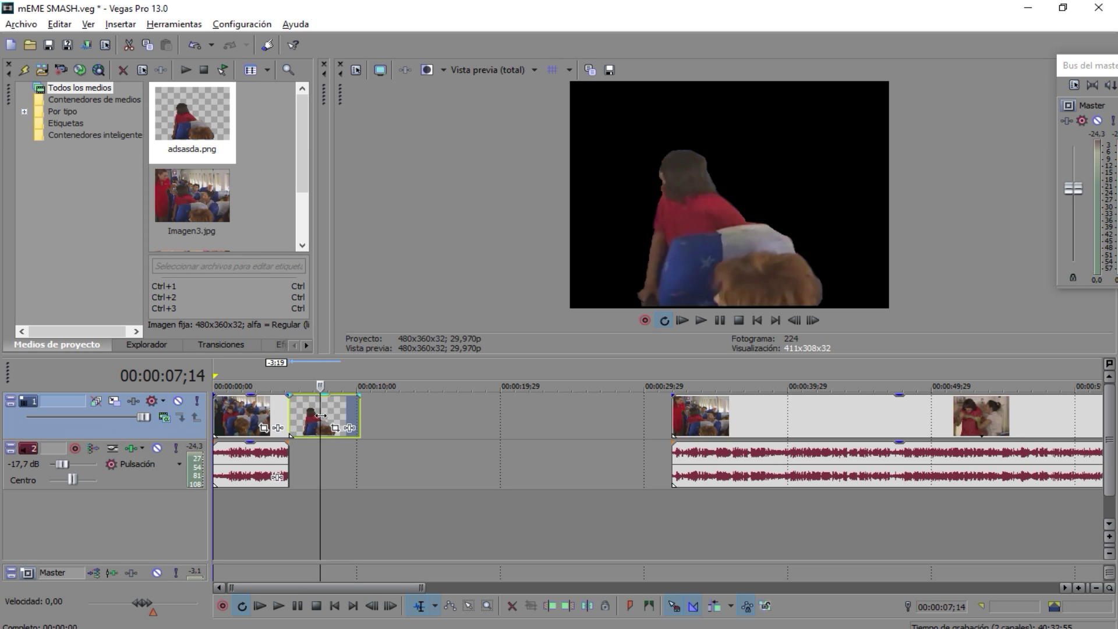
{"action": "left_click", "coordinate": [303, 414]}
{"action": "right_click", "coordinate": [406, 406]}
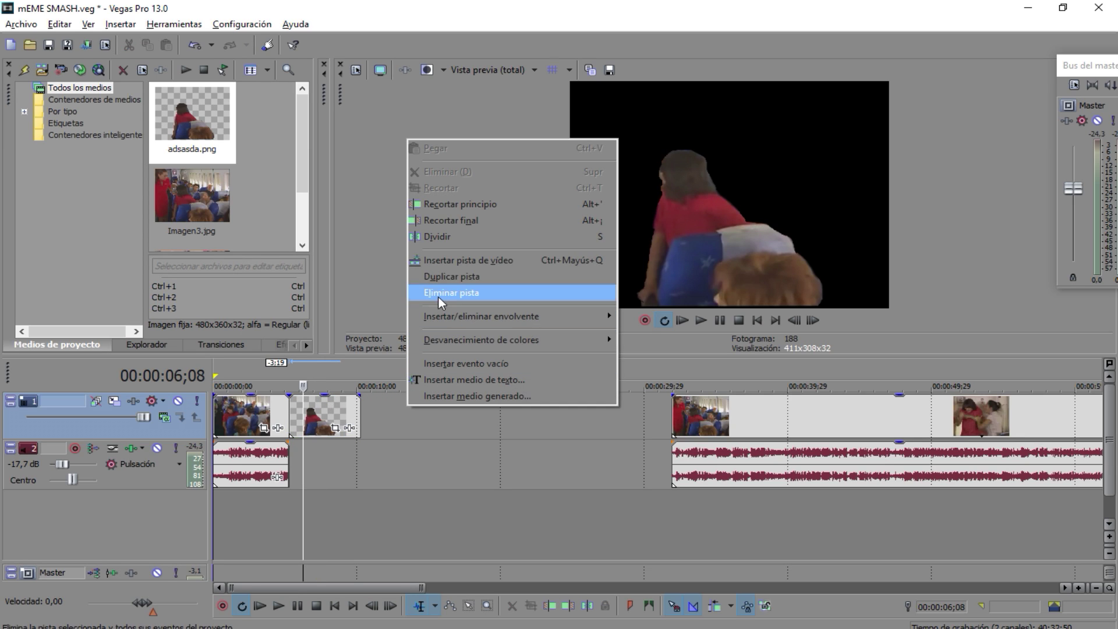
{"action": "left_click", "coordinate": [442, 255]}
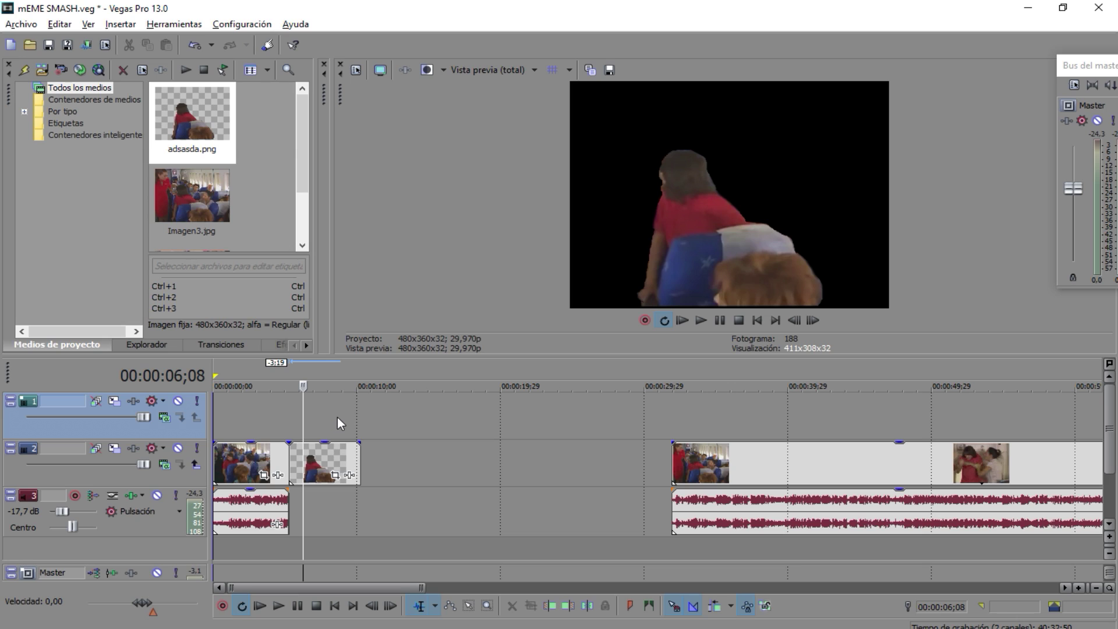
{"action": "right_click", "coordinate": [347, 409]}
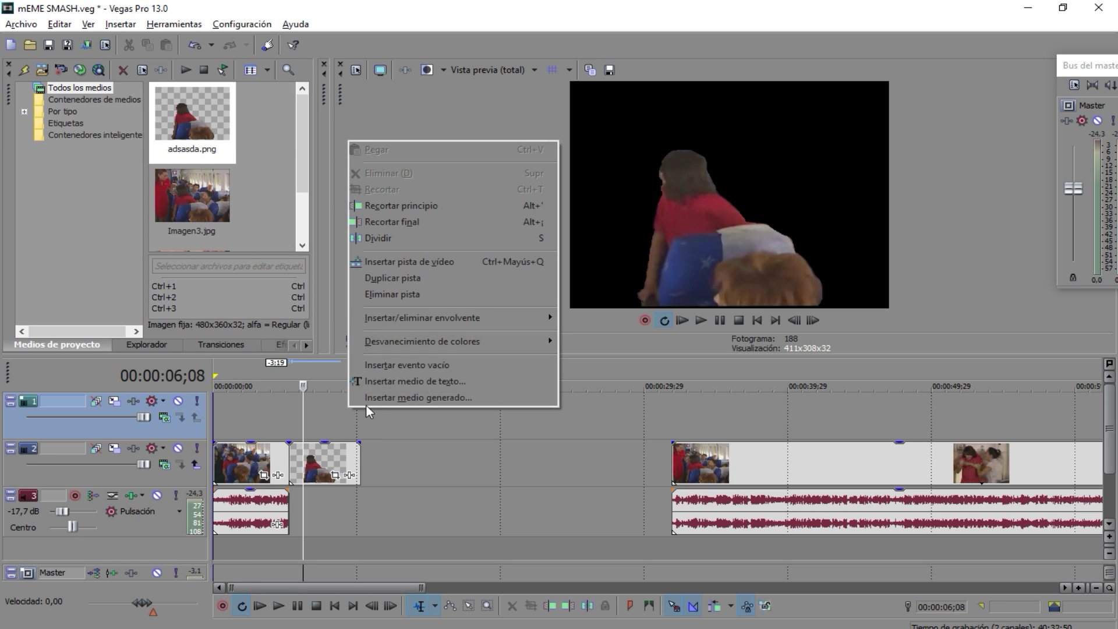
{"action": "left_click", "coordinate": [428, 260]}
Step: Bring image 1 from the Meme smash folder into the track above the cutout, aligned with the cutout's start
{"action": "left_click", "coordinate": [291, 459]}
{"action": "key", "text": "alt+Tab"}
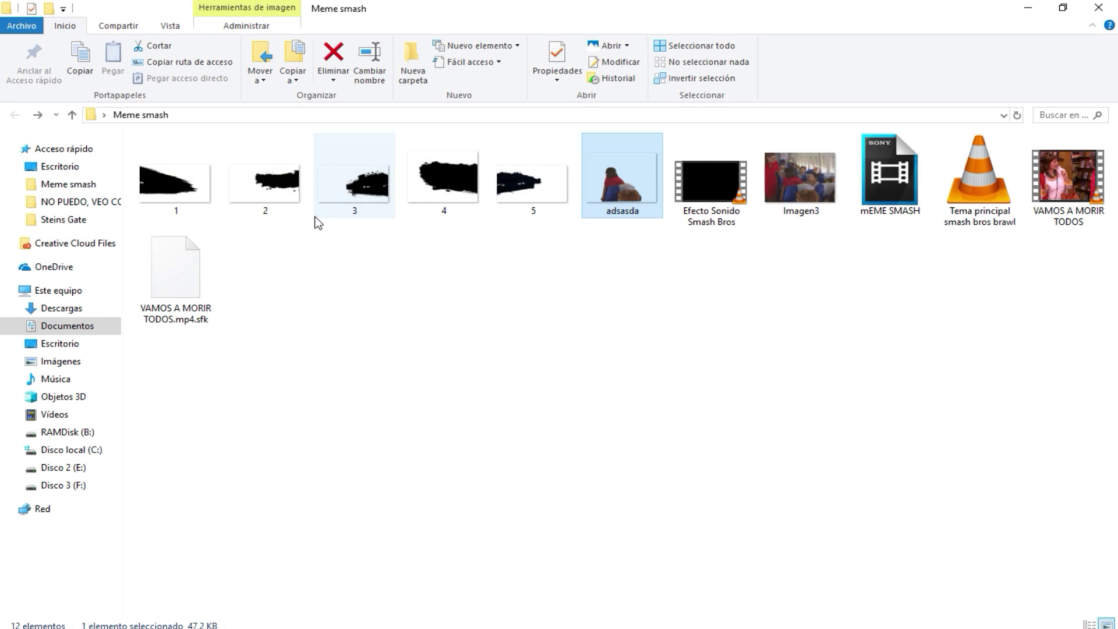
{"action": "left_click", "coordinate": [335, 272]}
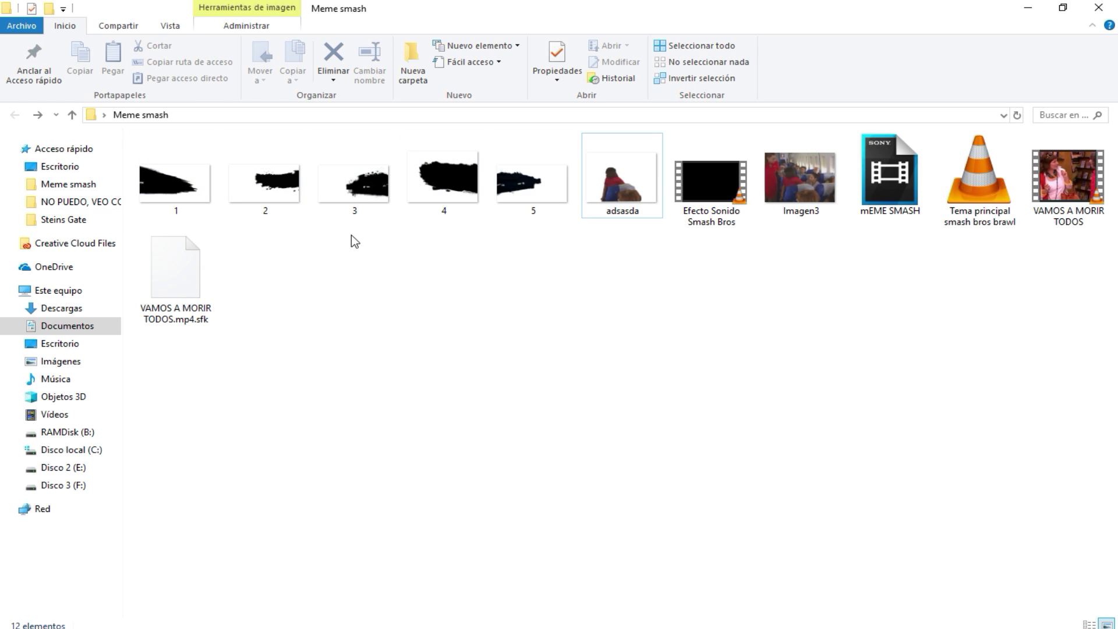
{"action": "left_click_drag", "start_coordinate": [188, 192], "coordinate": [298, 461]}
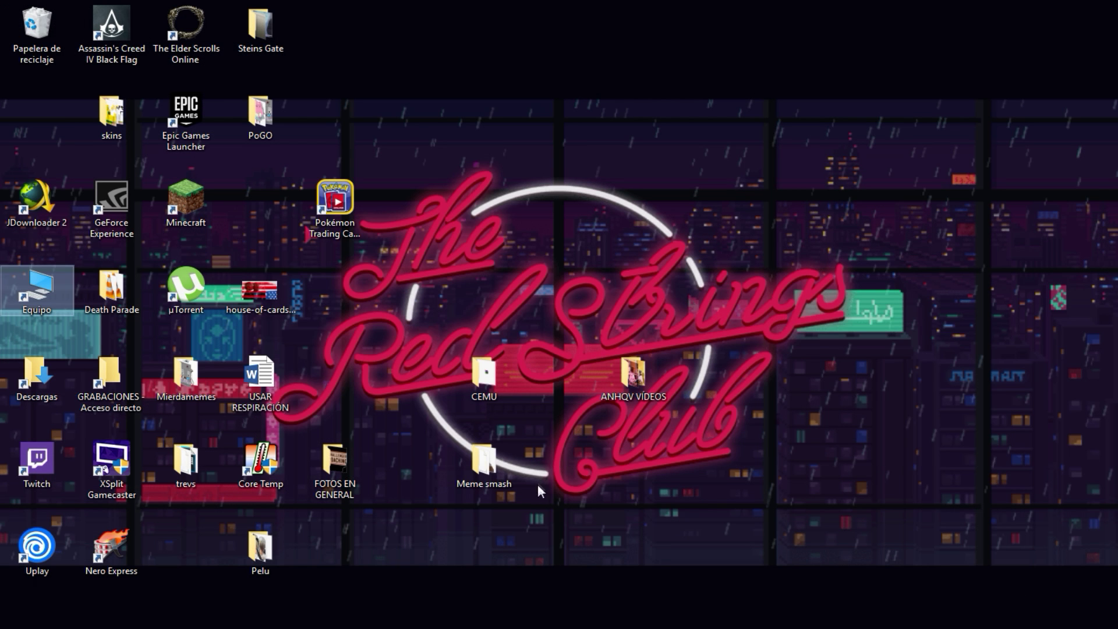
Step: Bring the xD gradient image from the Meme smash folder into the cutout's track, in the gap after the cutout
{"action": "double_click", "coordinate": [503, 480]}
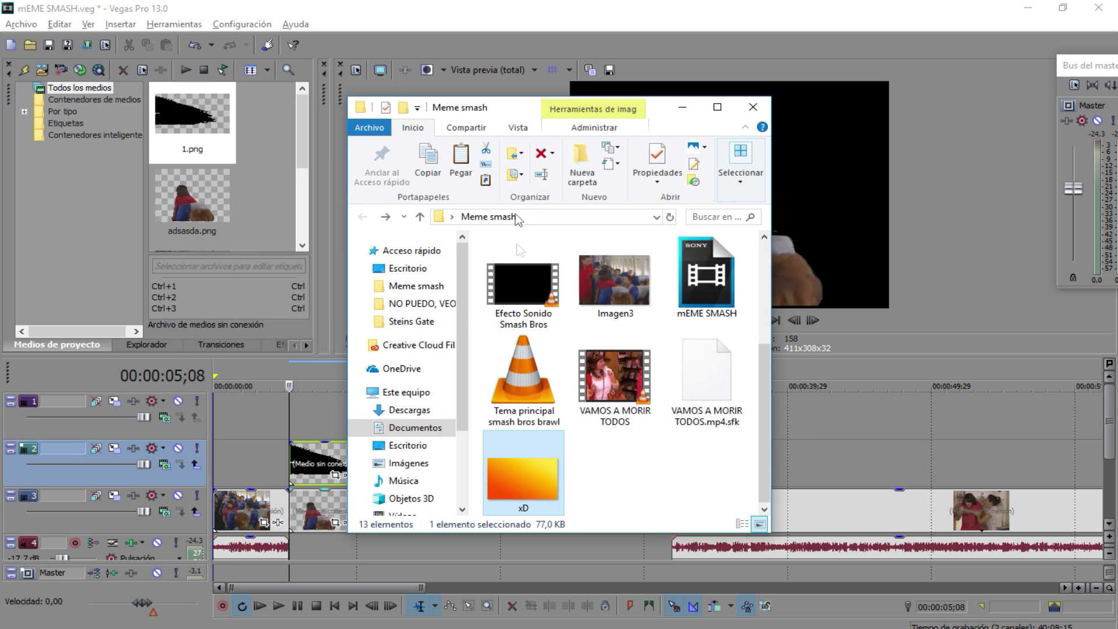
{"action": "left_click_drag", "start_coordinate": [529, 111], "coordinate": [662, 52]}
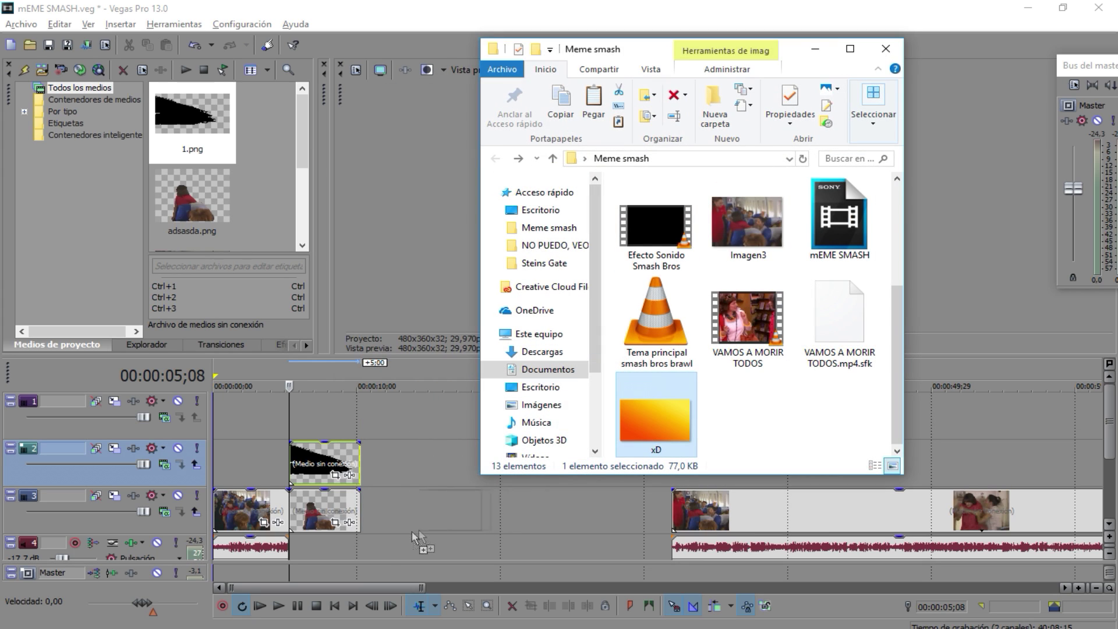
{"action": "left_click_drag", "start_coordinate": [319, 565], "coordinate": [394, 520]}
{"action": "left_click", "coordinate": [814, 48]}
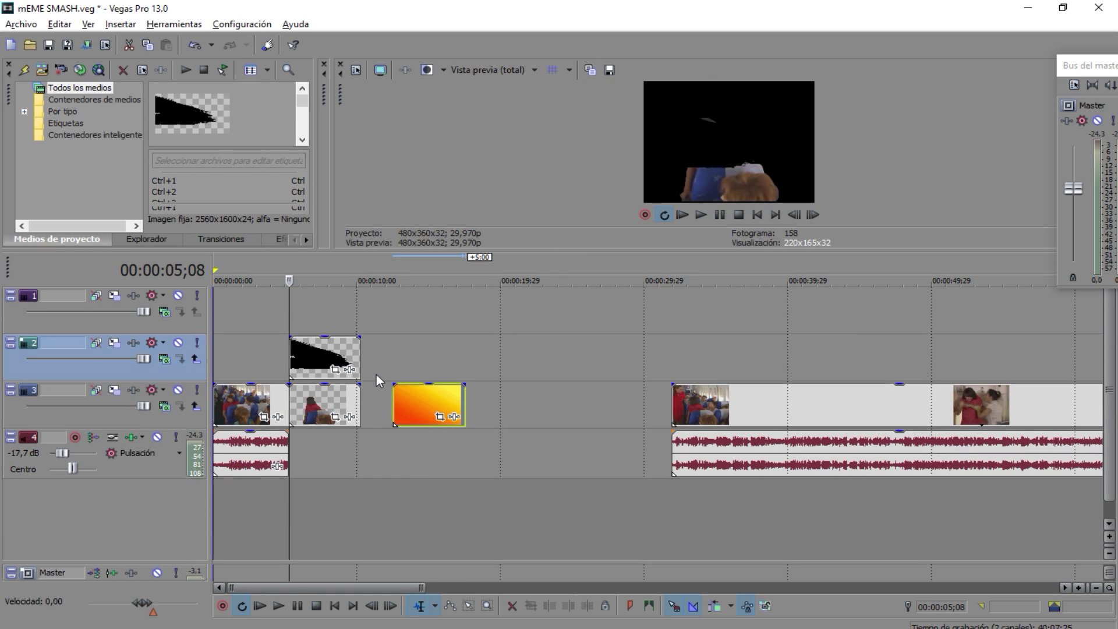
Step: Insert another video track and stack the clips at the freeze point: black brush stroke over the cutout, xD gradient underneath
{"action": "right_click", "coordinate": [376, 373]}
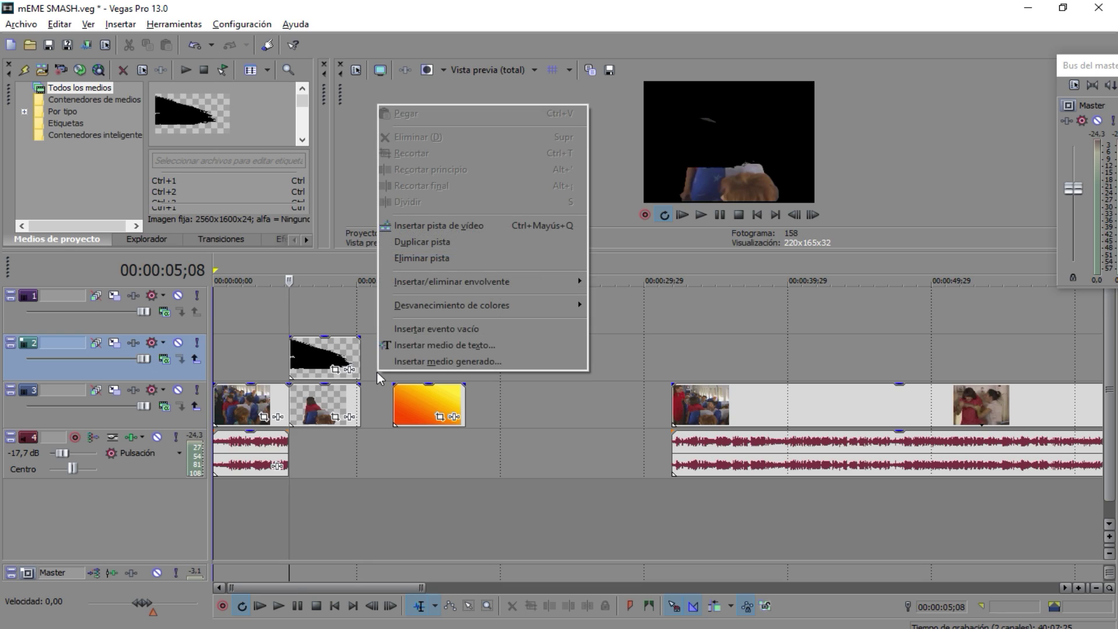
{"action": "left_click", "coordinate": [428, 231]}
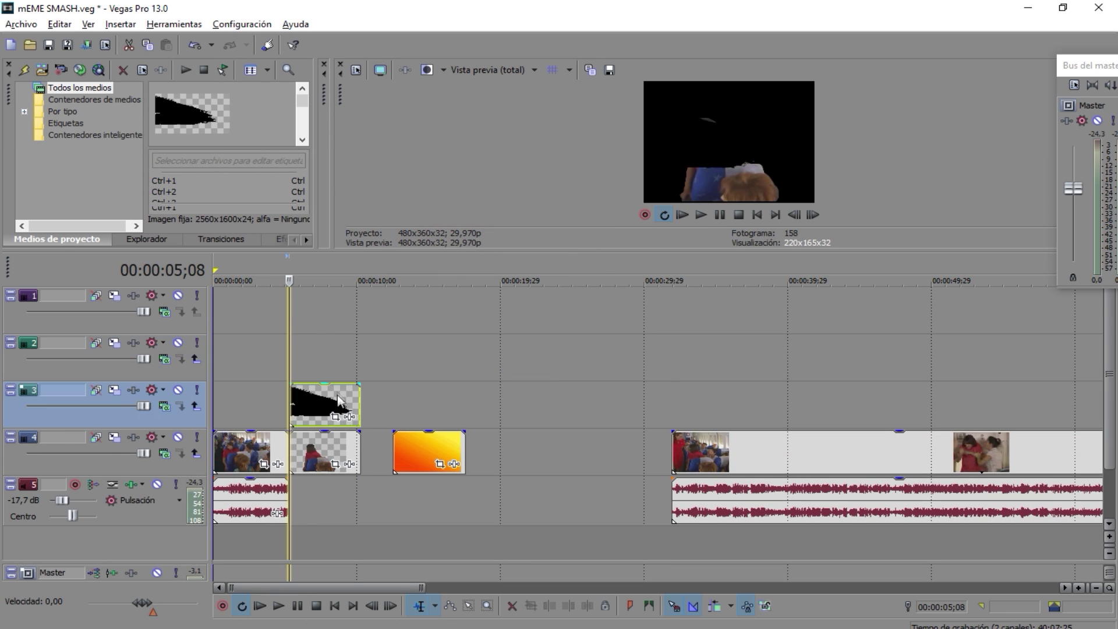
{"action": "left_click_drag", "start_coordinate": [337, 401], "coordinate": [338, 355]}
{"action": "left_click_drag", "start_coordinate": [336, 451], "coordinate": [341, 402]}
{"action": "left_click_drag", "start_coordinate": [438, 456], "coordinate": [314, 454]}
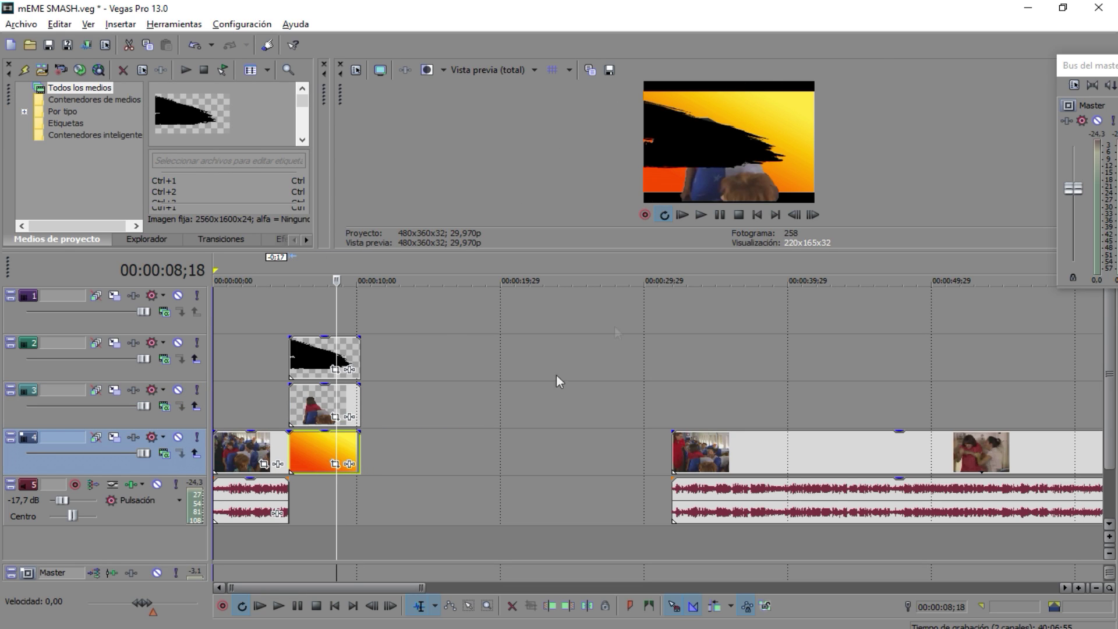
Step: Turn off the Maintain aspect ratio option for the xD gradient clip
{"action": "right_click", "coordinate": [325, 447]}
{"action": "left_click", "coordinate": [361, 620]}
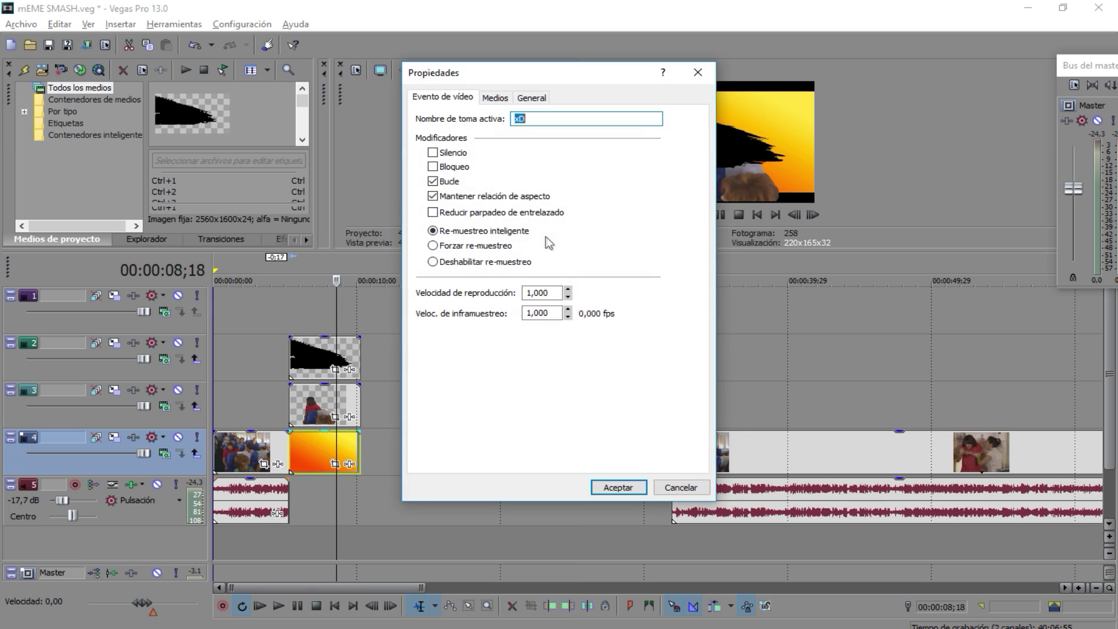
{"action": "left_click", "coordinate": [511, 197]}
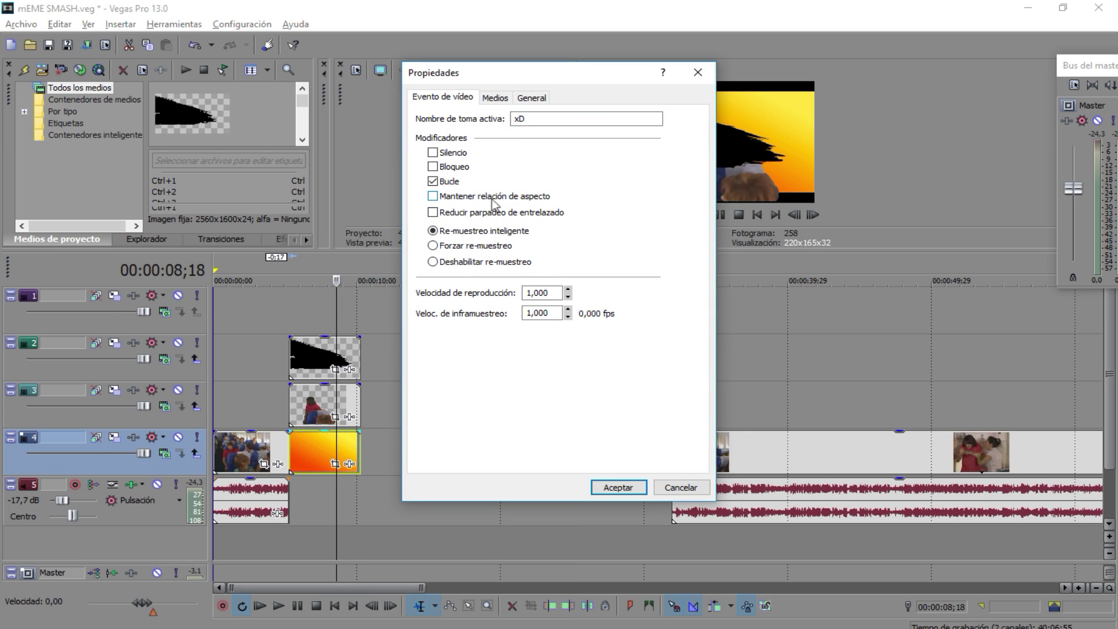
{"action": "left_click", "coordinate": [616, 487]}
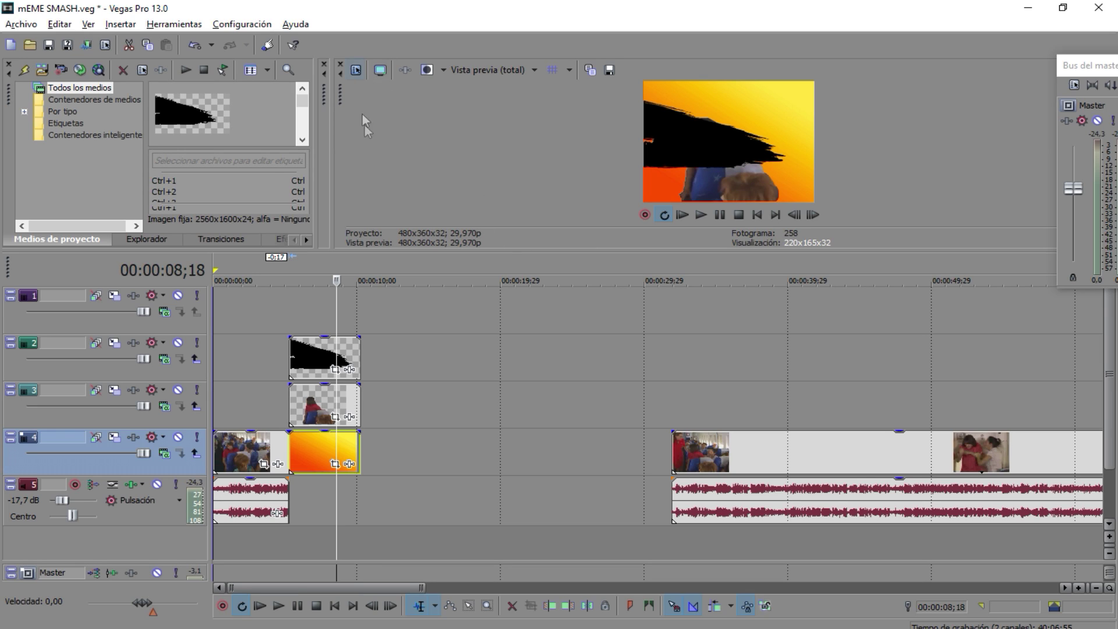
Step: Play back the stacked images from the start of the cutout clip
{"action": "left_click", "coordinate": [291, 416]}
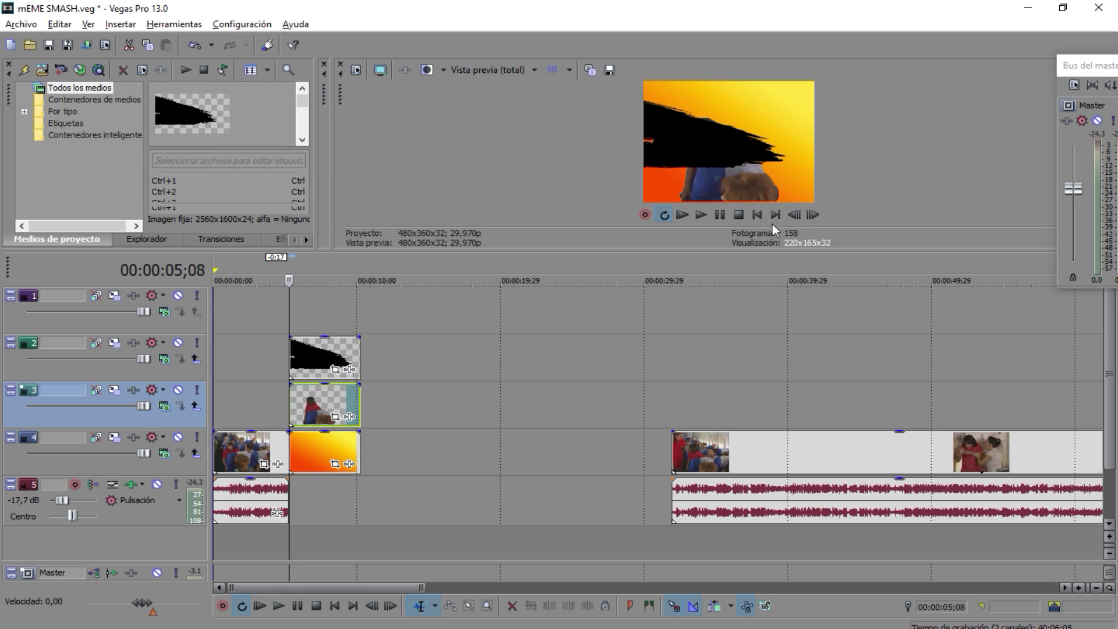
{"action": "left_click", "coordinate": [702, 215]}
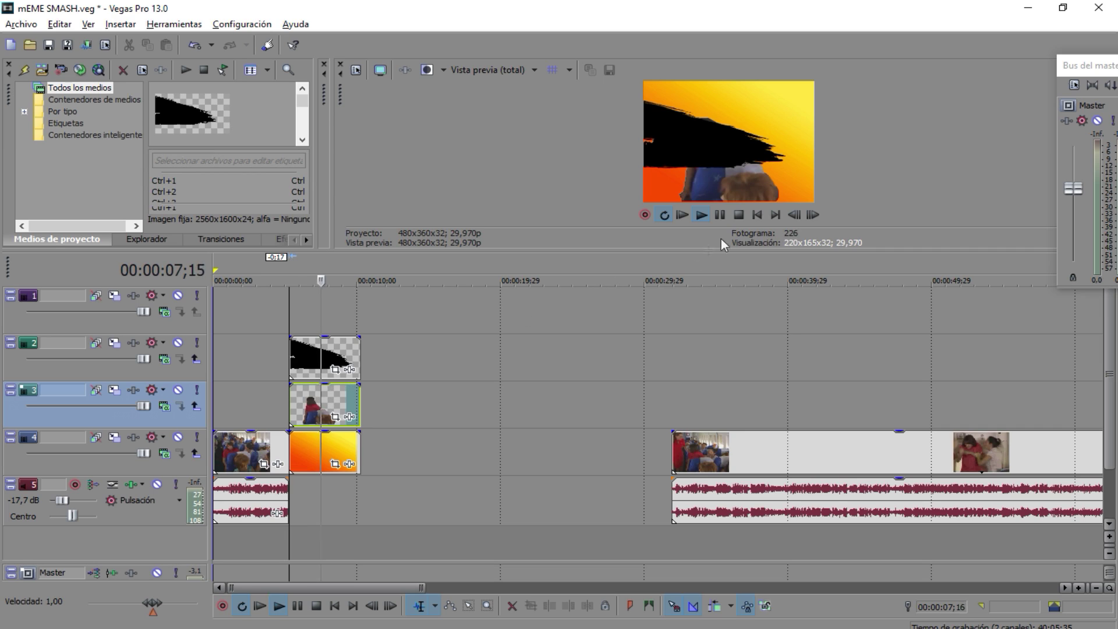
{"action": "key", "text": "space"}
Step: Open the event pan/crop settings of the black brush-stroke clip and turn off its Maintain aspect ratio option
{"action": "left_click", "coordinate": [332, 373]}
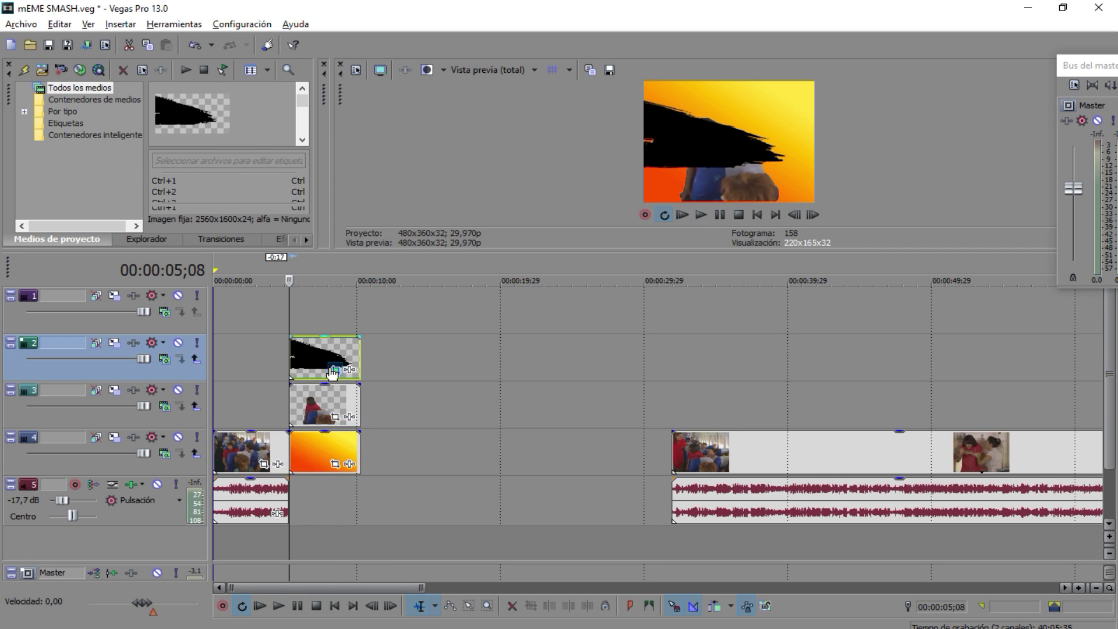
{"action": "left_click", "coordinate": [333, 372]}
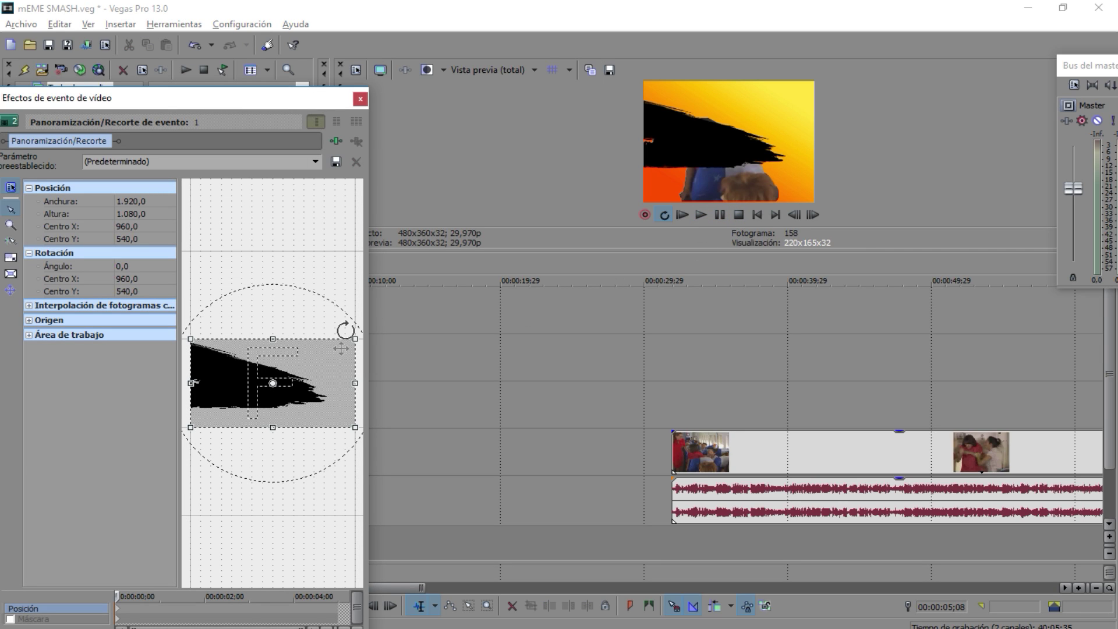
{"action": "left_click_drag", "start_coordinate": [324, 103], "coordinate": [207, 92]}
{"action": "right_click", "coordinate": [313, 373]}
{"action": "left_click", "coordinate": [357, 623]}
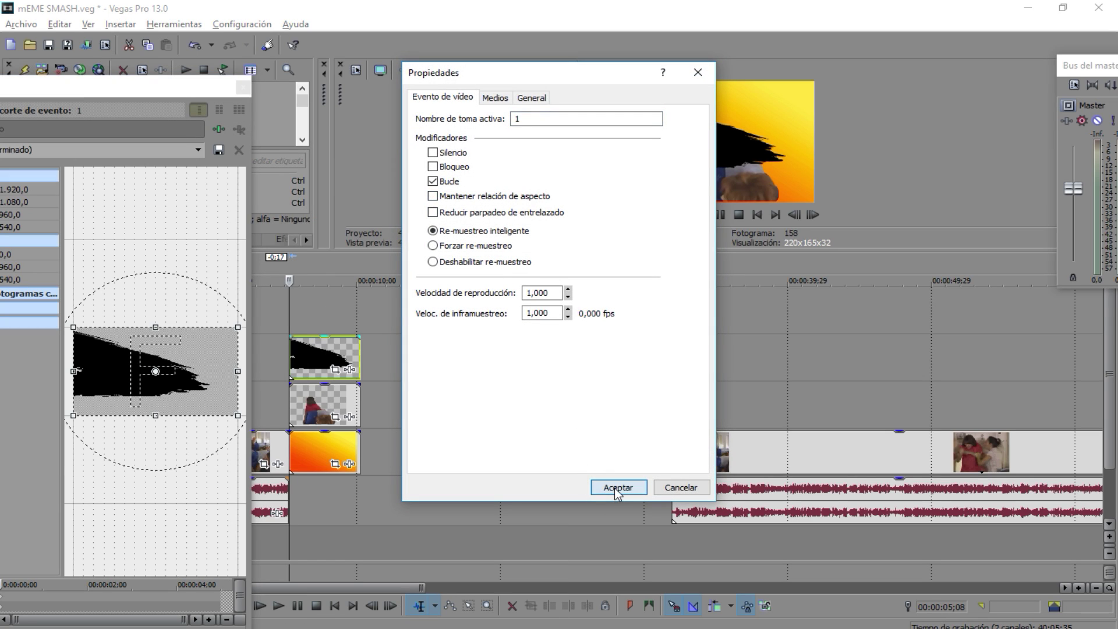
{"action": "left_click", "coordinate": [616, 488]}
Step: Enlarge the brush stroke's crop frame to a height of about 1405 and centre it at about 996, 197
{"action": "left_click_drag", "start_coordinate": [155, 327], "coordinate": [155, 298]}
{"action": "left_click_drag", "start_coordinate": [181, 360], "coordinate": [184, 347]}
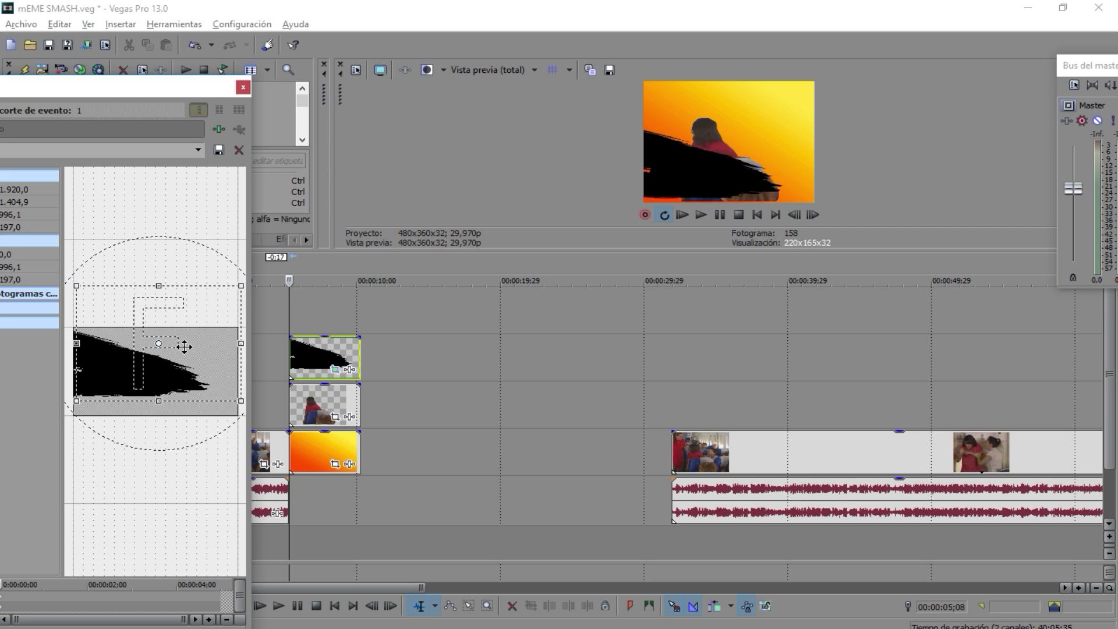
{"action": "left_click_drag", "start_coordinate": [219, 93], "coordinate": [296, 65]}
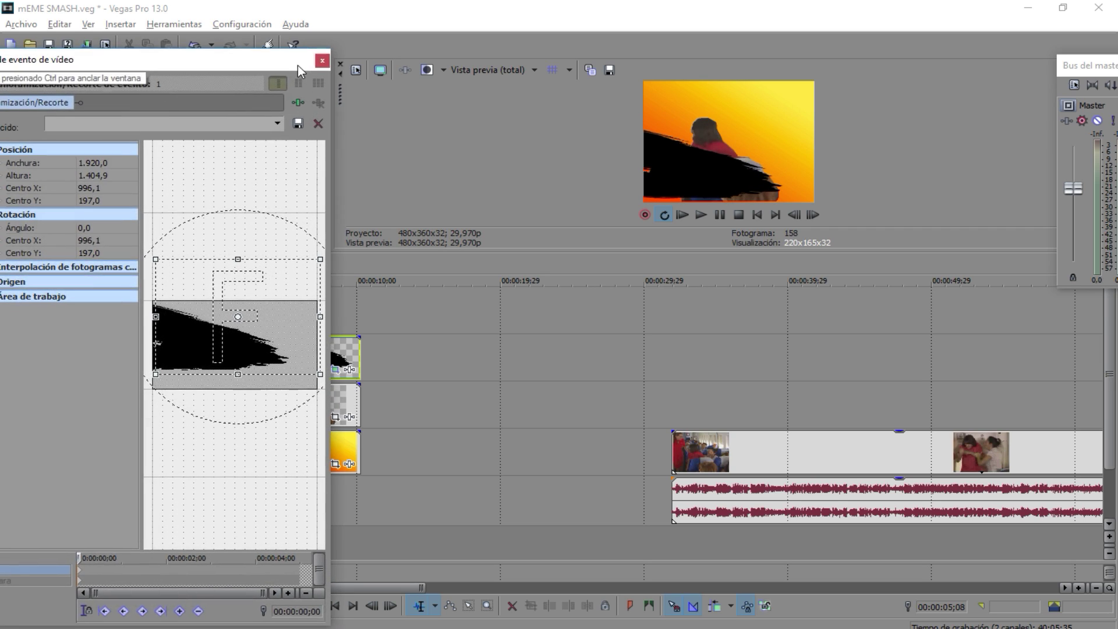
{"action": "left_click", "coordinate": [322, 60]}
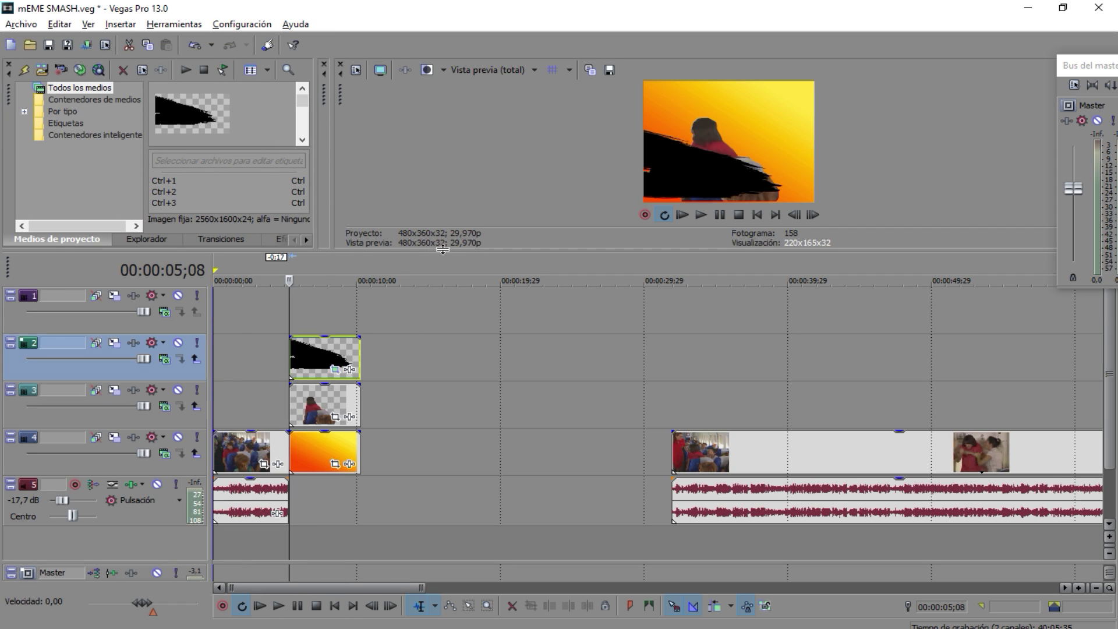
Step: Bring Efecto Sonido Smash Bros and Tema principal smash bros brawl from the Meme smash folder into new tracks below the existing ones
{"action": "left_click_drag", "start_coordinate": [441, 247], "coordinate": [430, 147]}
{"action": "key", "text": "alt+Tab"}
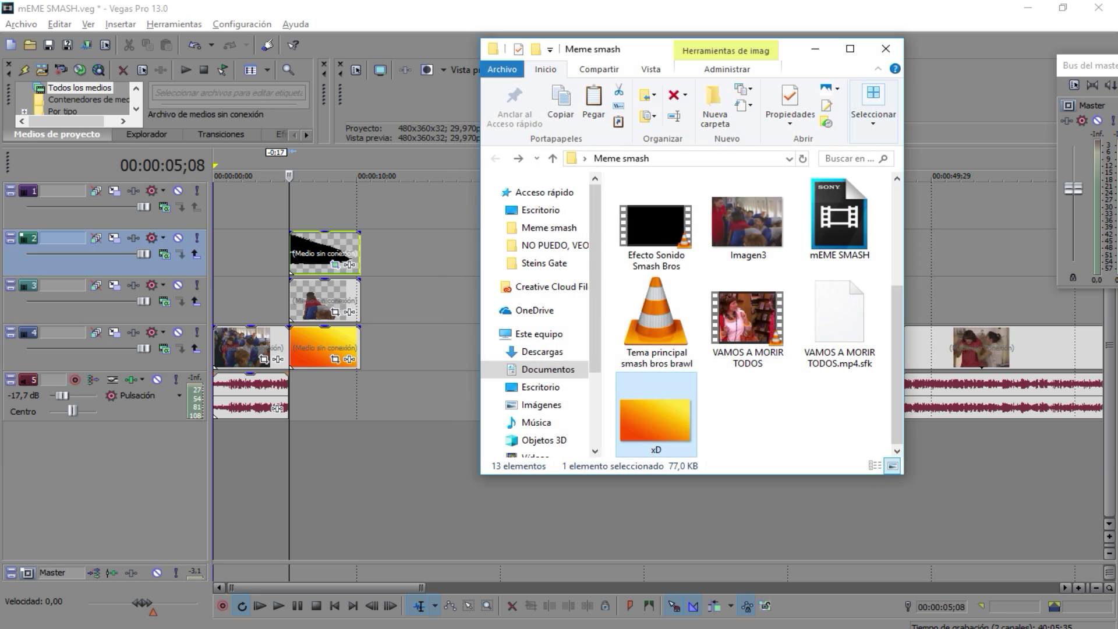
{"action": "left_click", "coordinate": [667, 257]}
{"action": "left_click", "coordinate": [658, 317], "text": "ctrl"}
{"action": "left_click_drag", "start_coordinate": [658, 317], "coordinate": [319, 454]}
{"action": "left_click", "coordinate": [816, 50]}
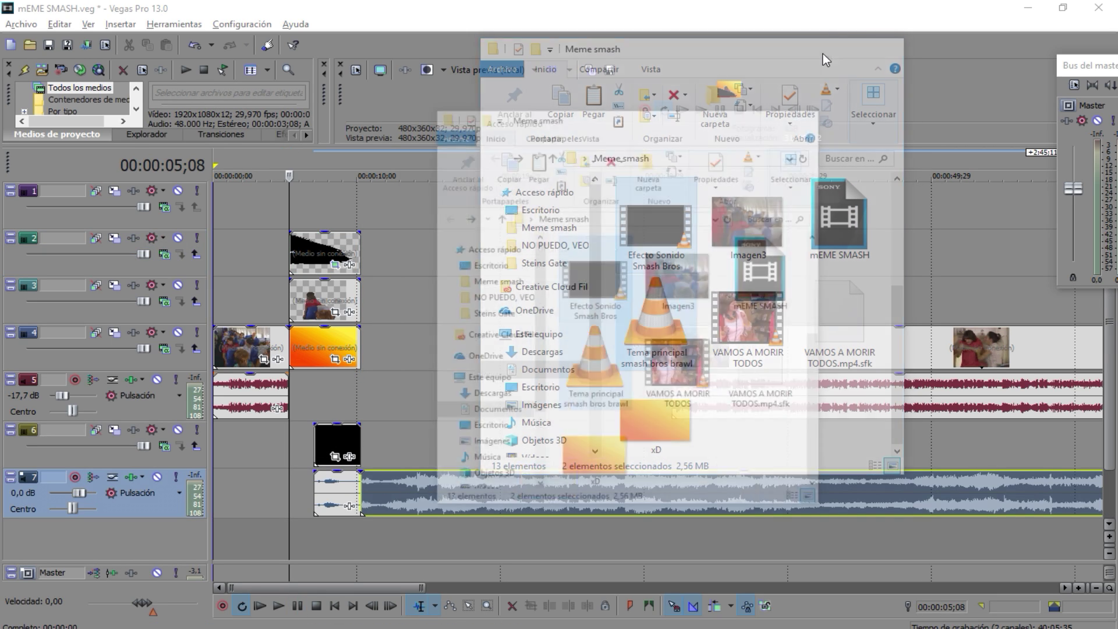
Step: Align the sound-effect clip with the start of the freeze-frame images at 00:00:05;08 and play it back
{"action": "left_click_drag", "start_coordinate": [341, 451], "coordinate": [315, 451]}
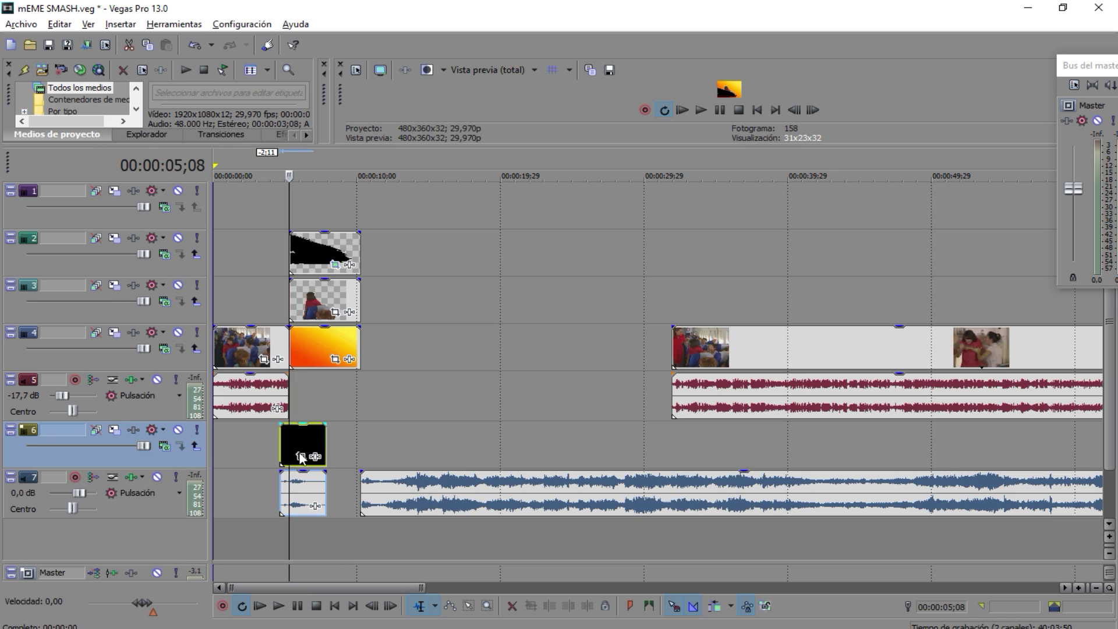
{"action": "left_click", "coordinate": [700, 110]}
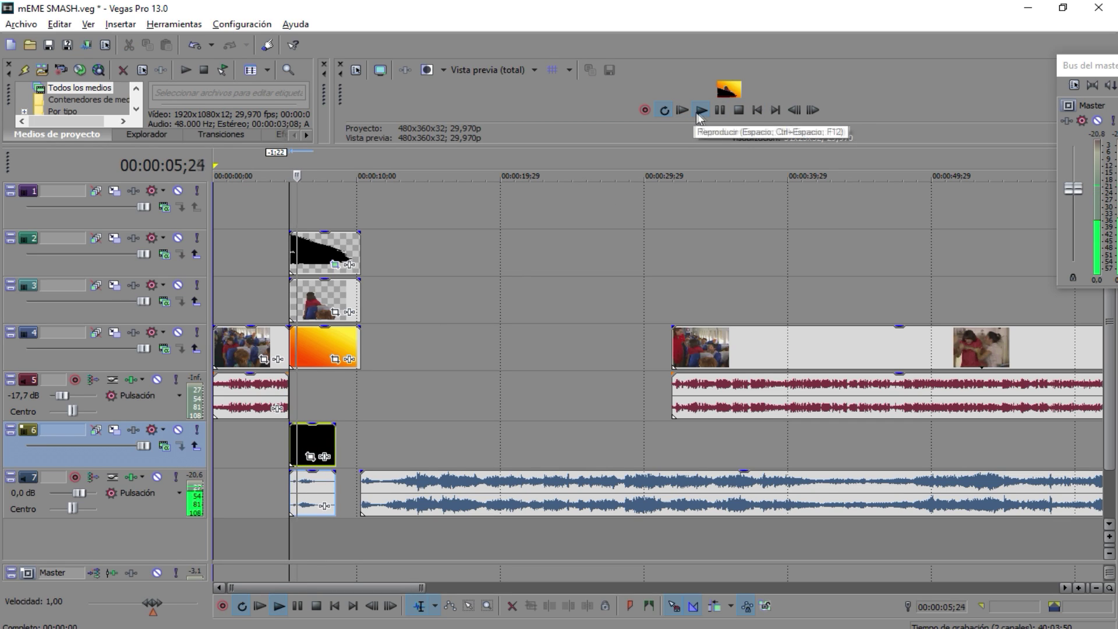
{"action": "left_click", "coordinate": [725, 108]}
Step: Delete the sound effect's black video clip together with its emptied video track
{"action": "left_click", "coordinate": [309, 439]}
{"action": "key", "text": "Delete"}
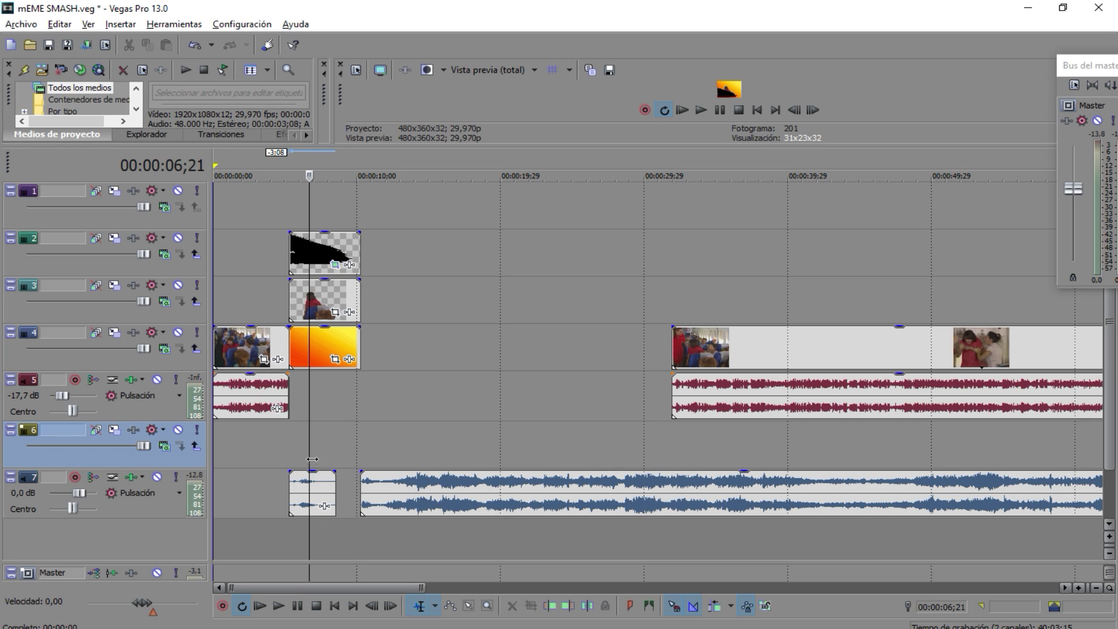
{"action": "right_click", "coordinate": [141, 457]}
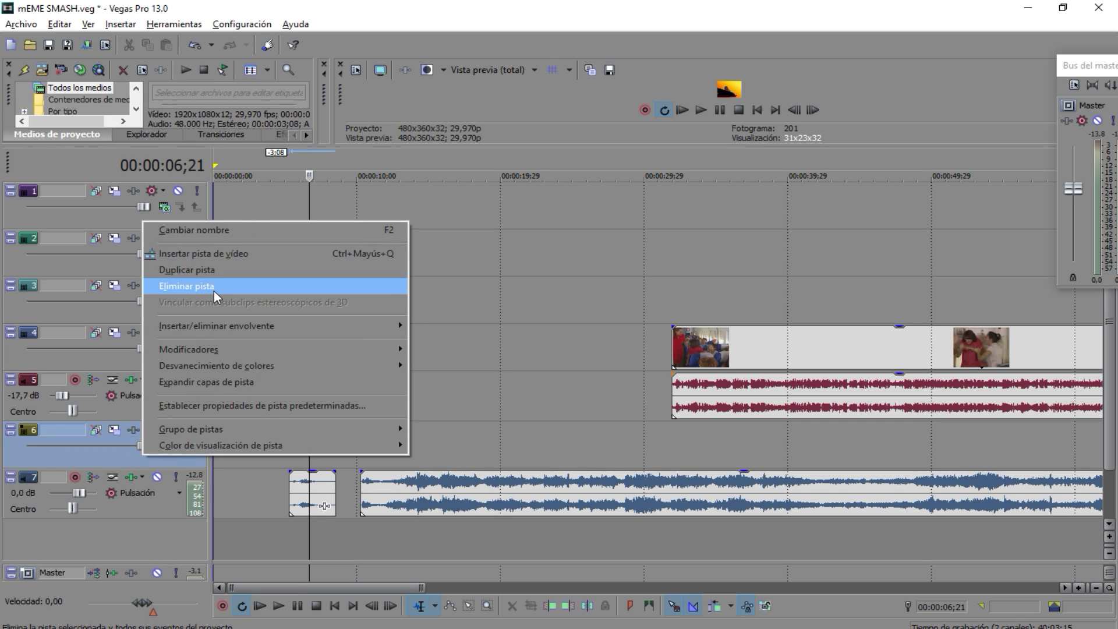
{"action": "left_click", "coordinate": [214, 294]}
Step: Put the sound effect on its own audio track and move the theme music to start at about 00:00:02;13
{"action": "left_click_drag", "start_coordinate": [321, 443], "coordinate": [323, 496]}
{"action": "right_click", "coordinate": [145, 501]}
{"action": "left_click", "coordinate": [278, 500]}
{"action": "left_click_drag", "start_coordinate": [385, 452], "coordinate": [274, 444]}
Step: Enlarge the video preview and play the sequence with its music from about 00:00:04;03
{"action": "left_click", "coordinate": [272, 443]}
{"action": "left_click_drag", "start_coordinate": [543, 143], "coordinate": [544, 197]}
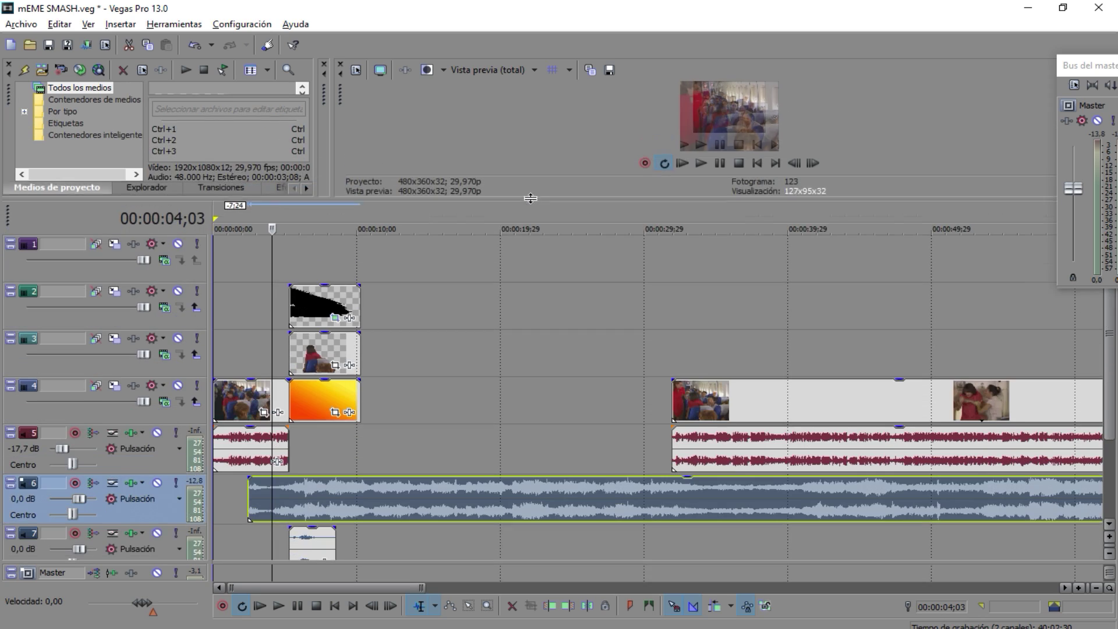
{"action": "left_click", "coordinate": [702, 165]}
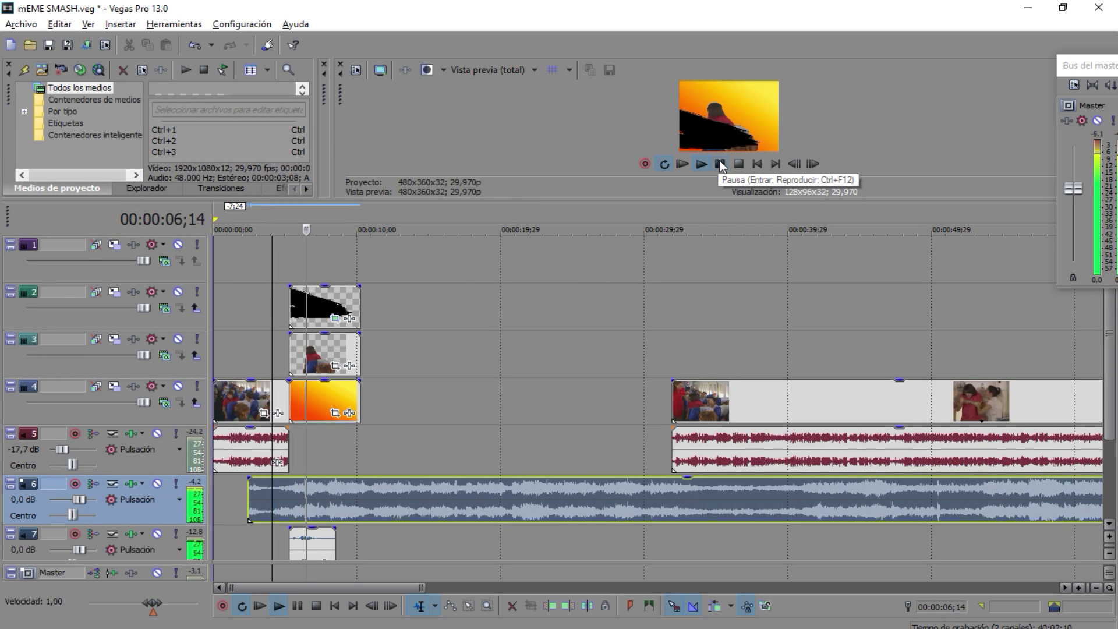
{"action": "left_click", "coordinate": [721, 165]}
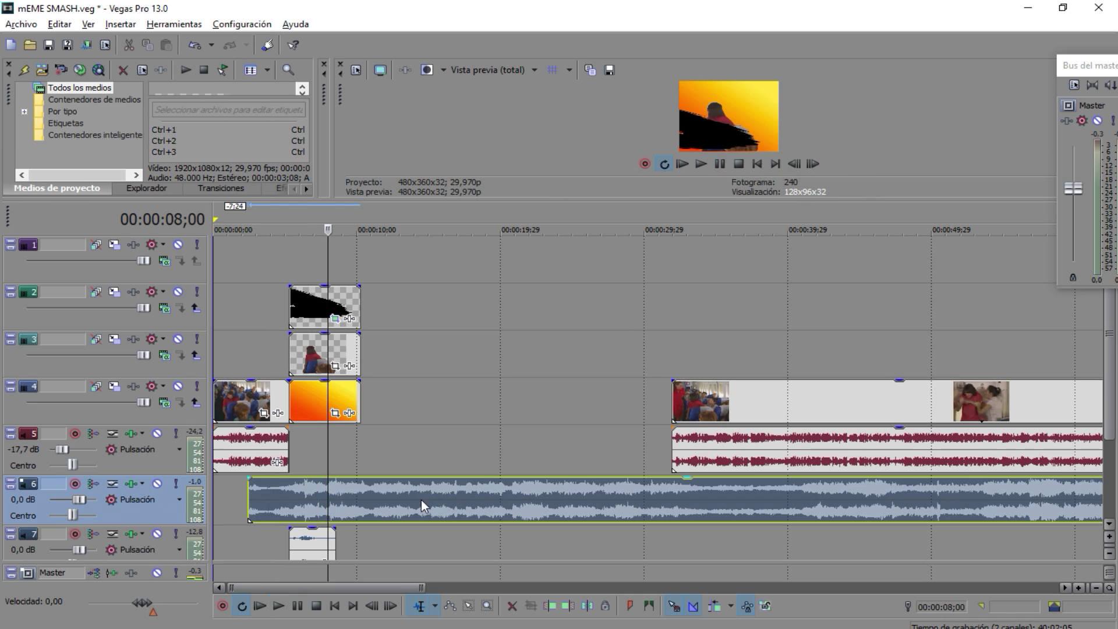
Step: Shift the theme music earlier and trim its beginning to start at about 00:00:03;20 with a short fade-in
{"action": "left_click_drag", "start_coordinate": [422, 499], "coordinate": [387, 499]}
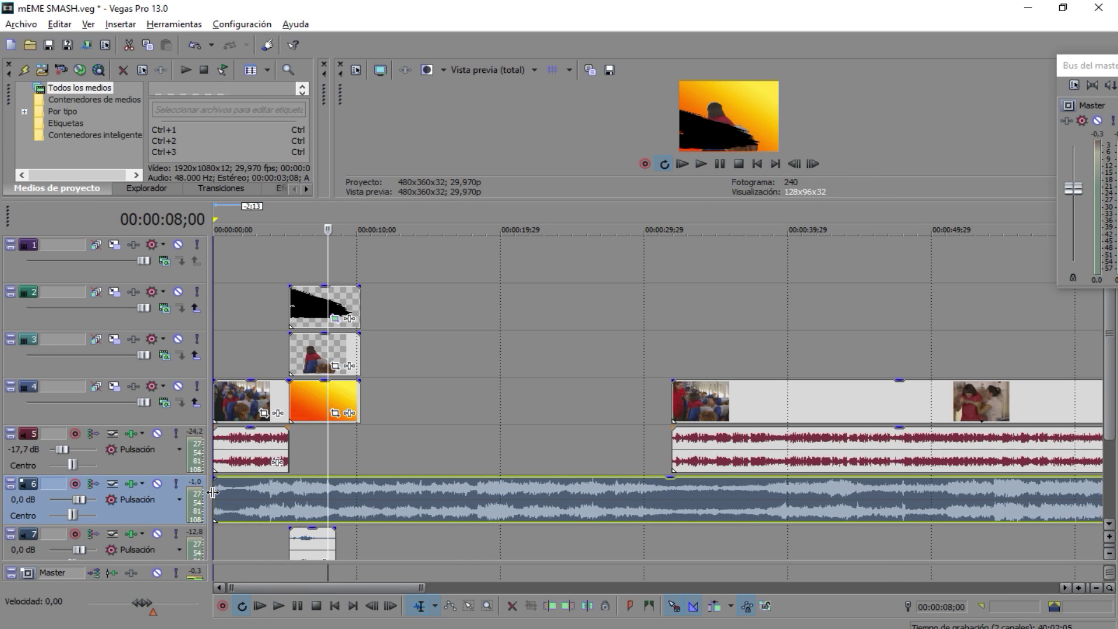
{"action": "left_click_drag", "start_coordinate": [212, 499], "coordinate": [289, 479]}
{"action": "left_click", "coordinate": [280, 492]}
{"action": "left_click", "coordinate": [260, 500]}
Step: Lower the volume of the theme music track to -9.0 dB
{"action": "left_click_drag", "start_coordinate": [76, 499], "coordinate": [68, 500]}
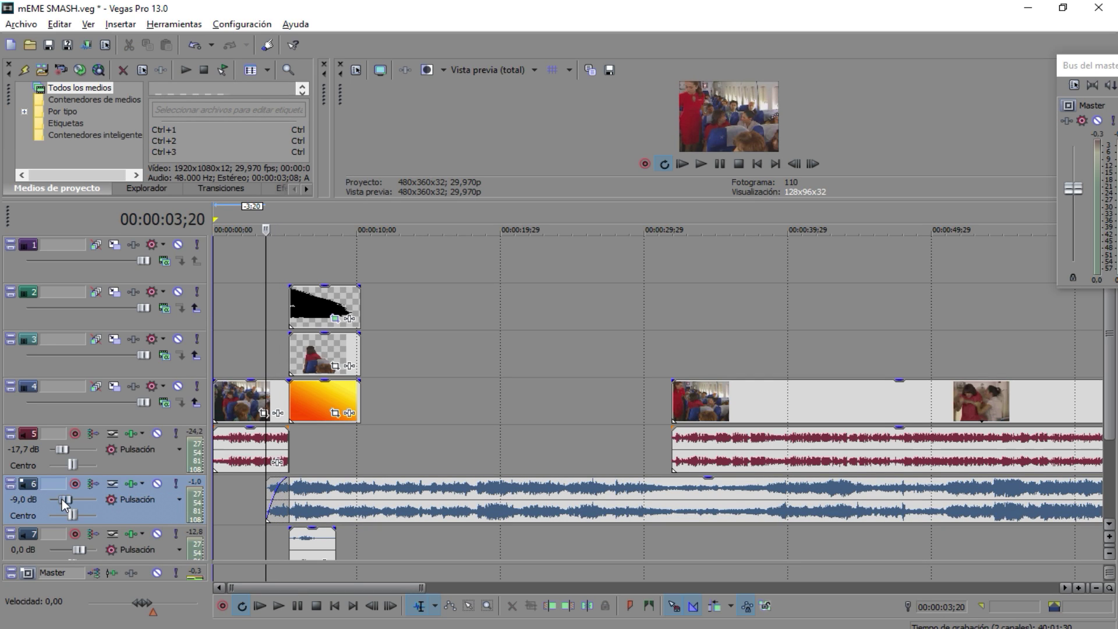
Step: Shift the sound effect 14 frames earlier so it begins just before the freeze frame
{"action": "left_click", "coordinate": [301, 544]}
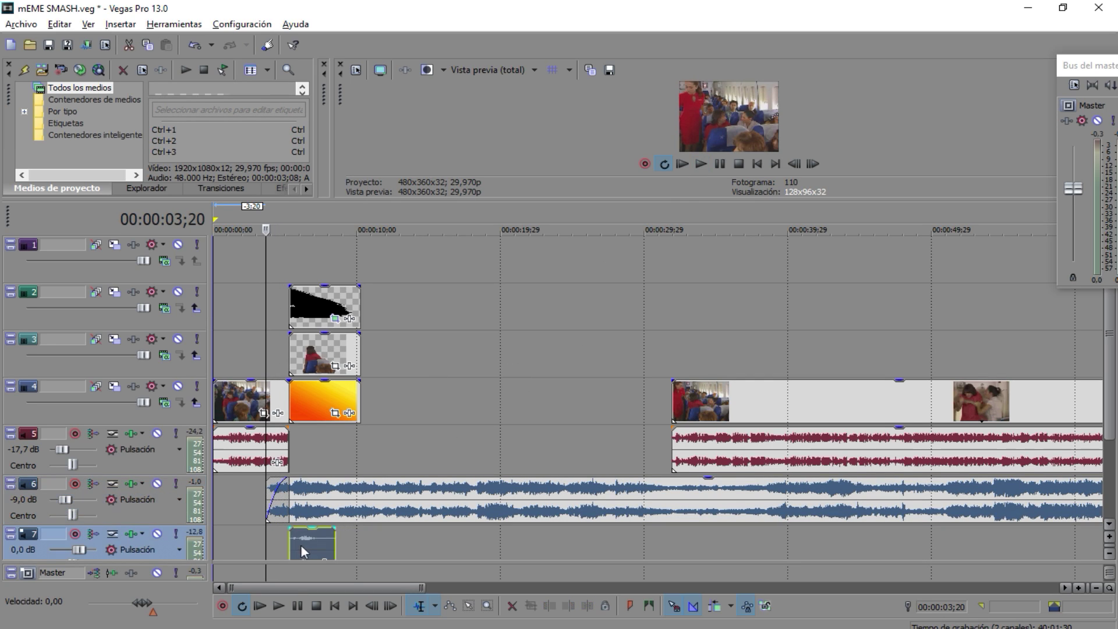
{"action": "left_click_drag", "start_coordinate": [301, 547], "coordinate": [295, 547]}
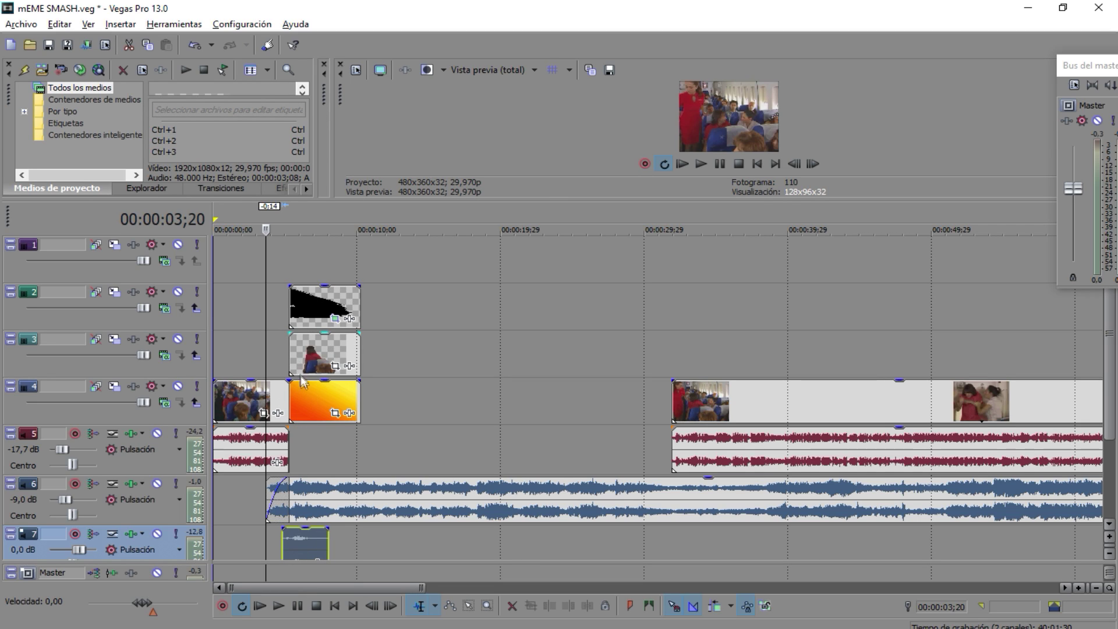
Step: Overlap the gradient with the end of the video clip by 1 second and apply the default Flash transition there
{"action": "left_click", "coordinate": [291, 407]}
{"action": "scroll", "coordinate": [322, 318], "scroll_direction": "up", "scroll_amount": 3}
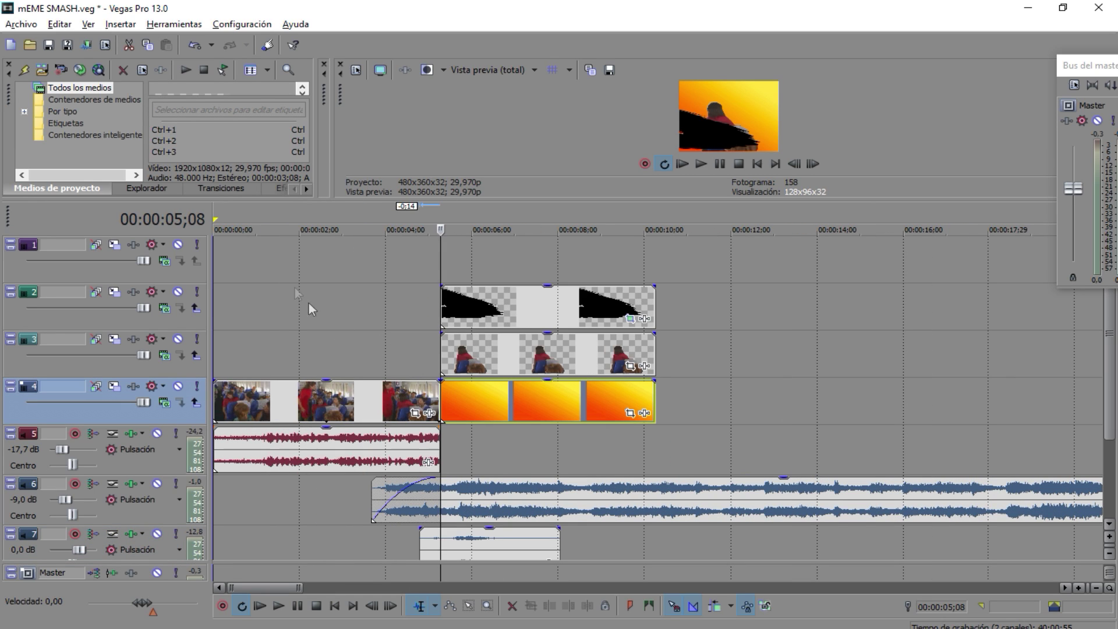
{"action": "left_click", "coordinate": [306, 189]}
{"action": "left_click", "coordinate": [257, 189]}
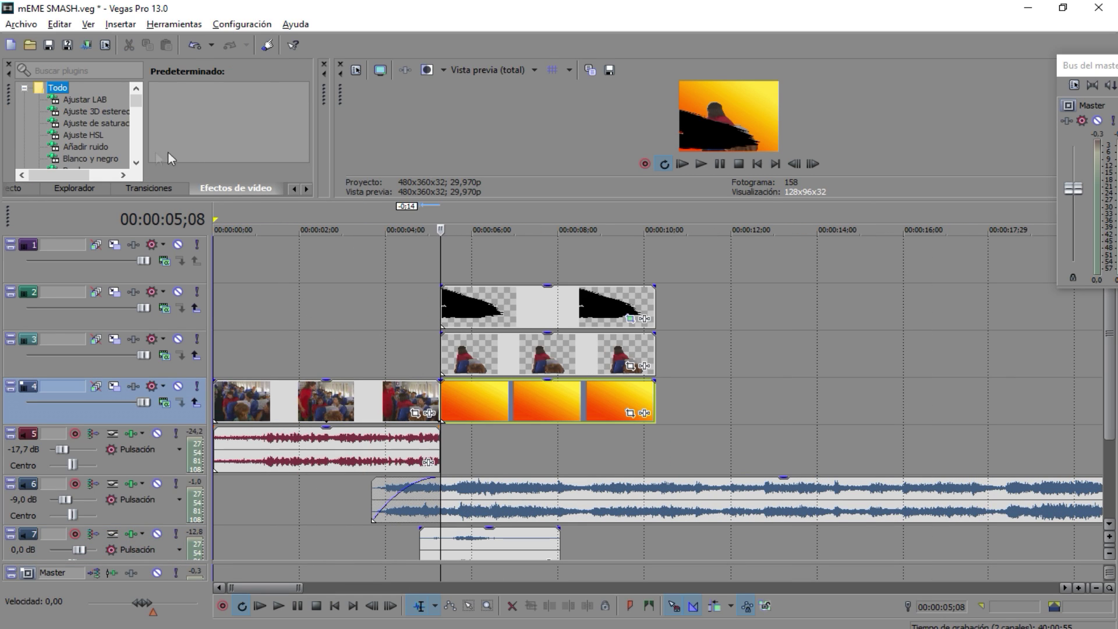
{"action": "left_click_drag", "start_coordinate": [125, 200], "coordinate": [124, 340]}
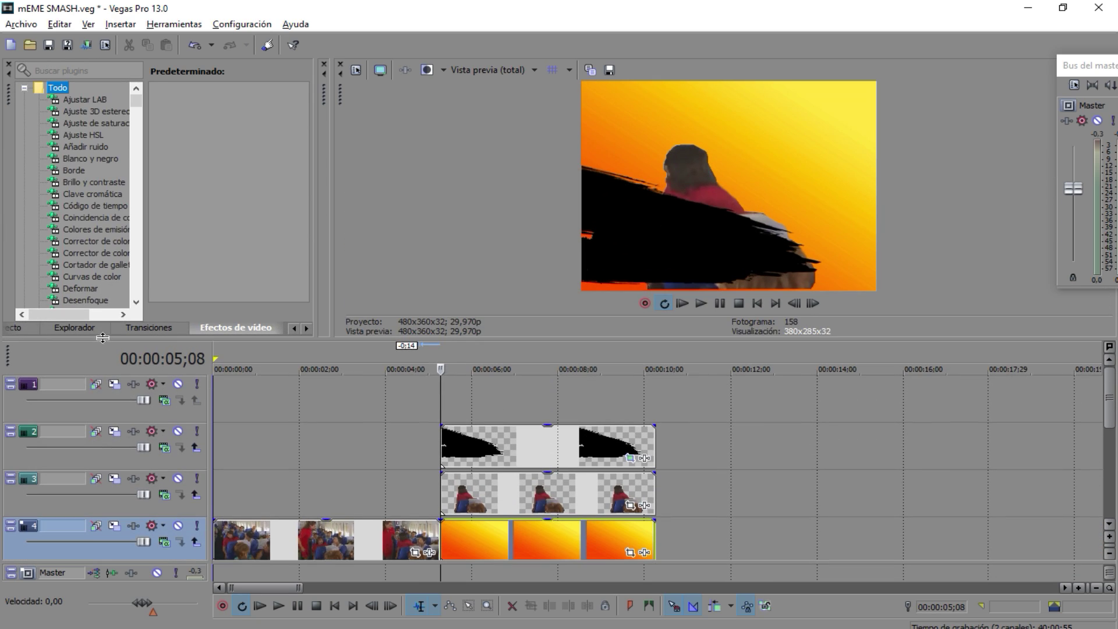
{"action": "scroll", "coordinate": [111, 192], "scroll_direction": "down", "scroll_amount": 2}
{"action": "scroll", "coordinate": [103, 232], "scroll_direction": "down", "scroll_amount": 4}
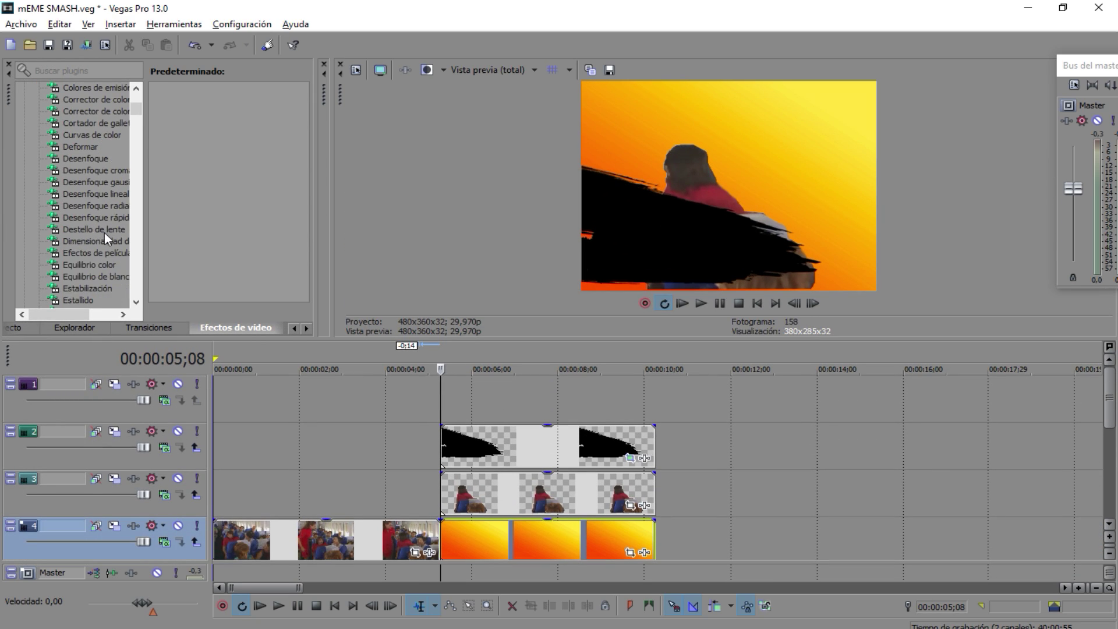
{"action": "key", "text": "alt+7"}
{"action": "left_click_drag", "start_coordinate": [74, 253], "coordinate": [447, 551]}
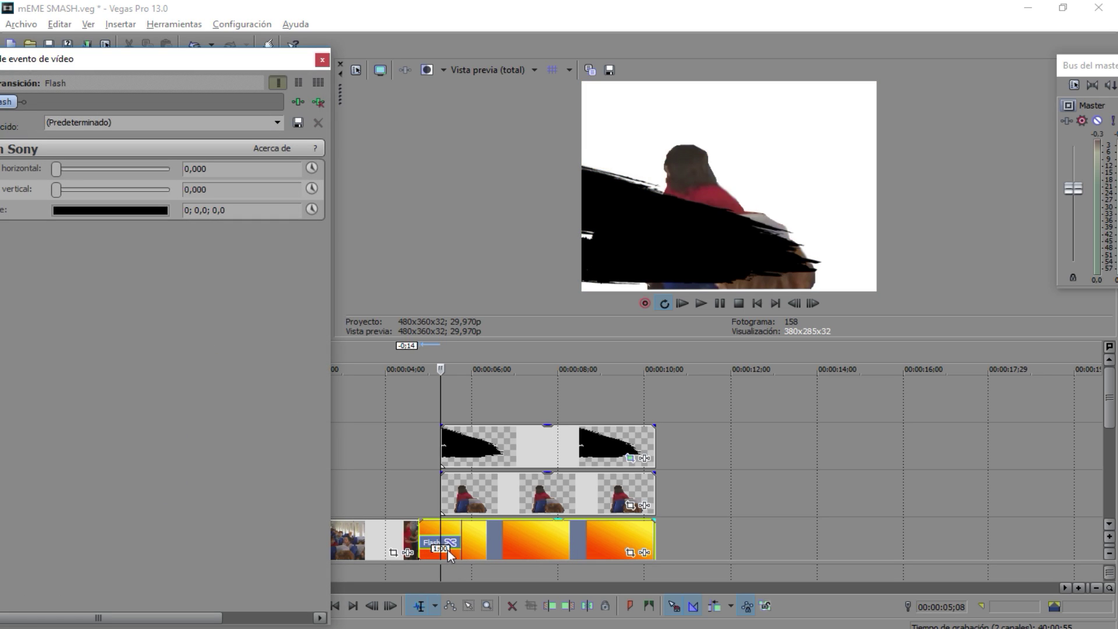
{"action": "left_click", "coordinate": [322, 61]}
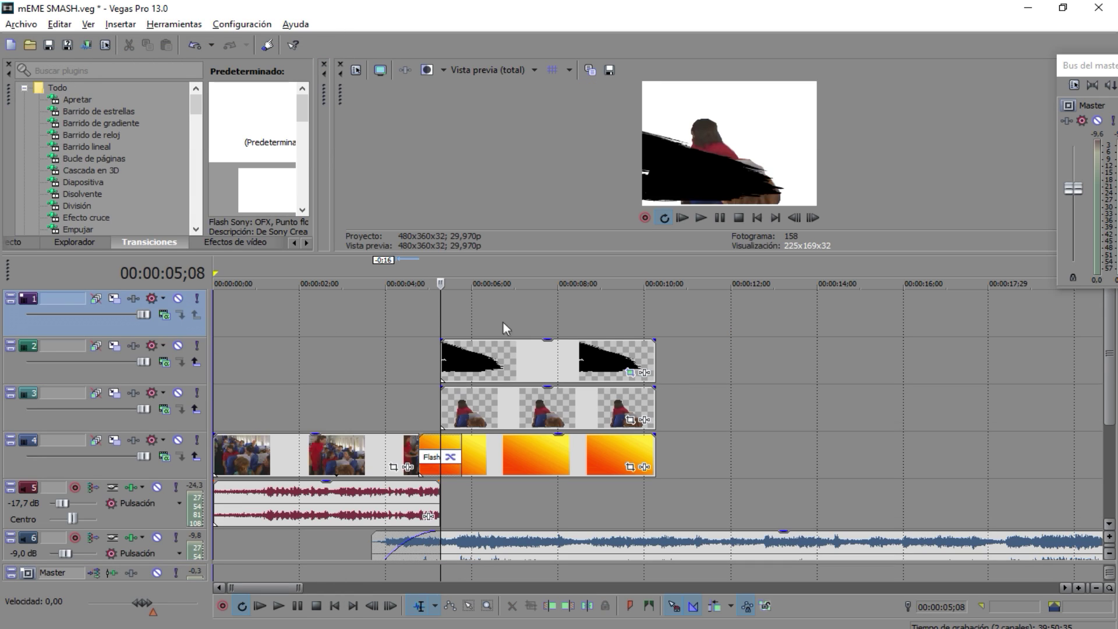
Step: Insert a text event on the empty track above the brush stroke reading "Suicide Email"
{"action": "right_click", "coordinate": [488, 312]}
{"action": "left_click", "coordinate": [573, 553]}
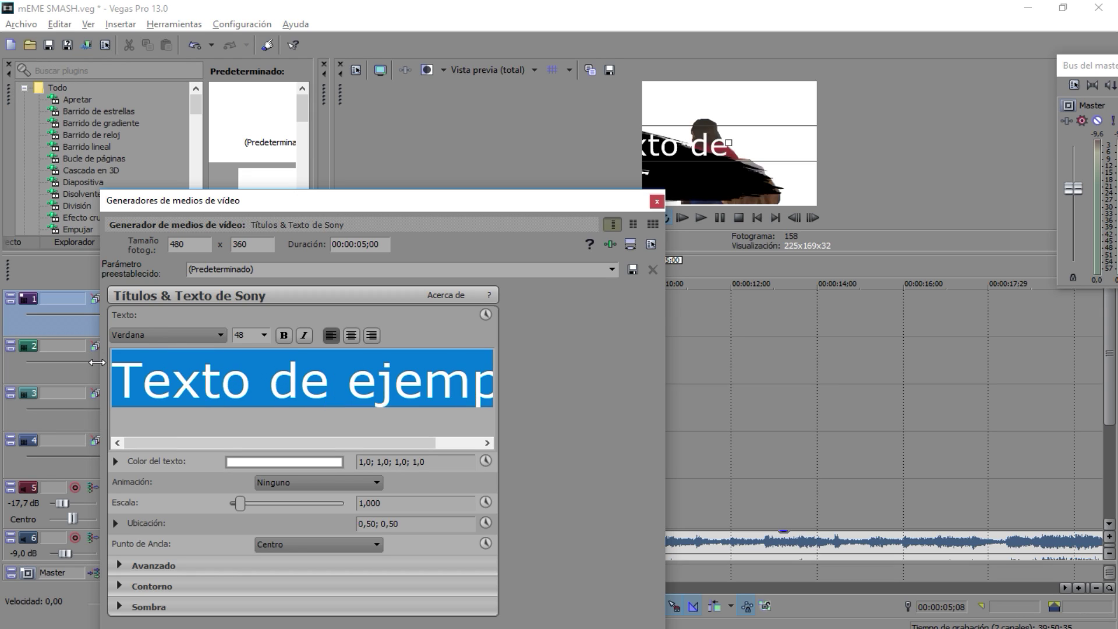
{"action": "key", "text": "Delete"}
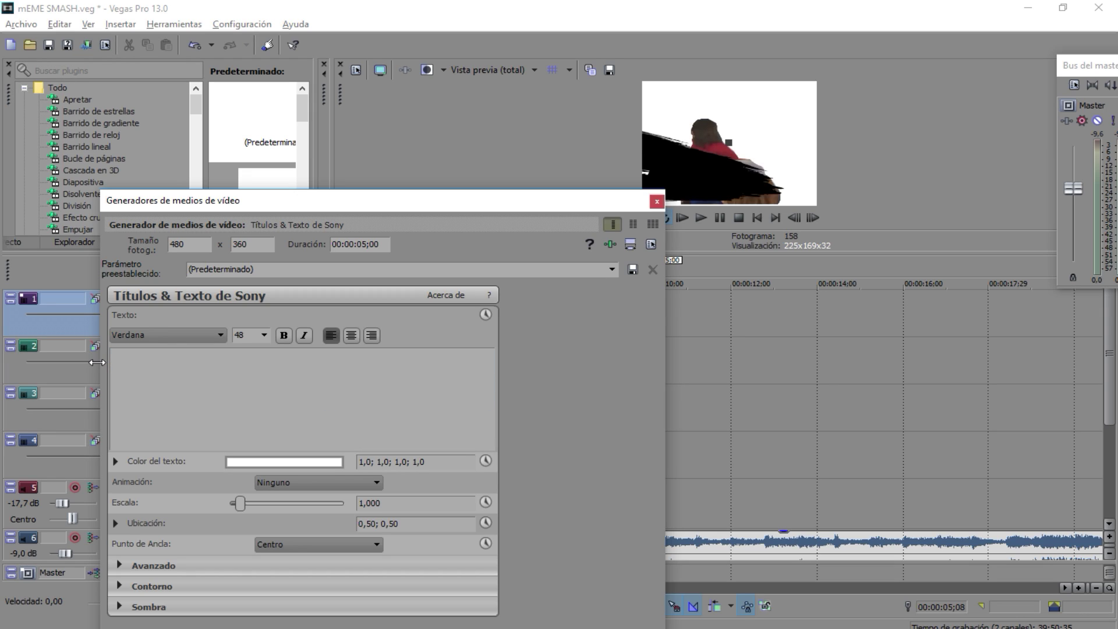
{"action": "type", "text": "Suicide E"}
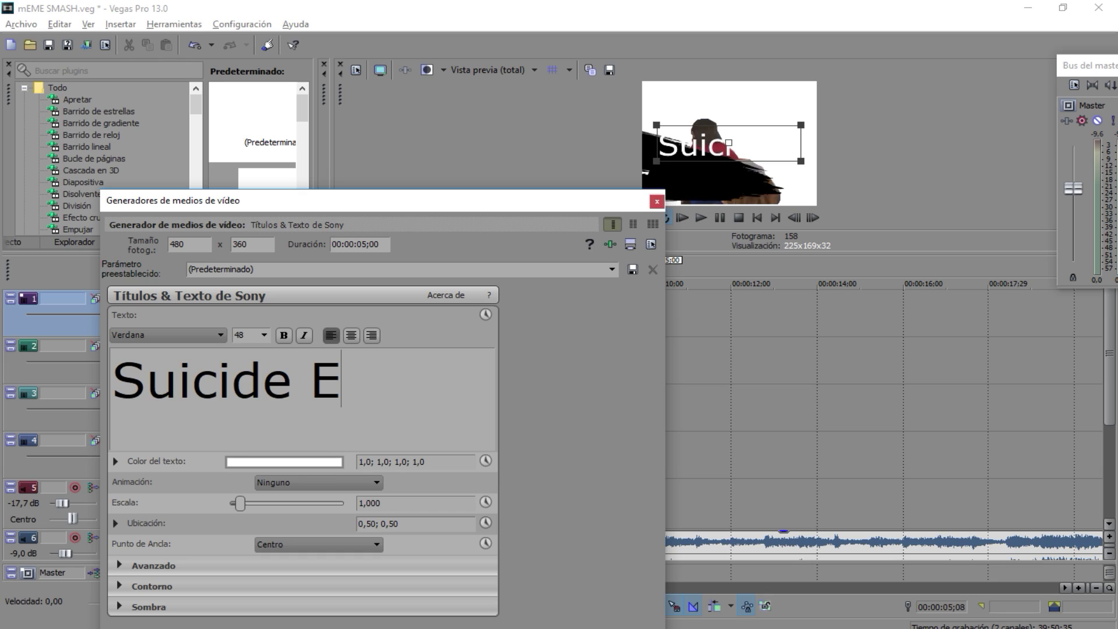
{"action": "type", "text": "mail"}
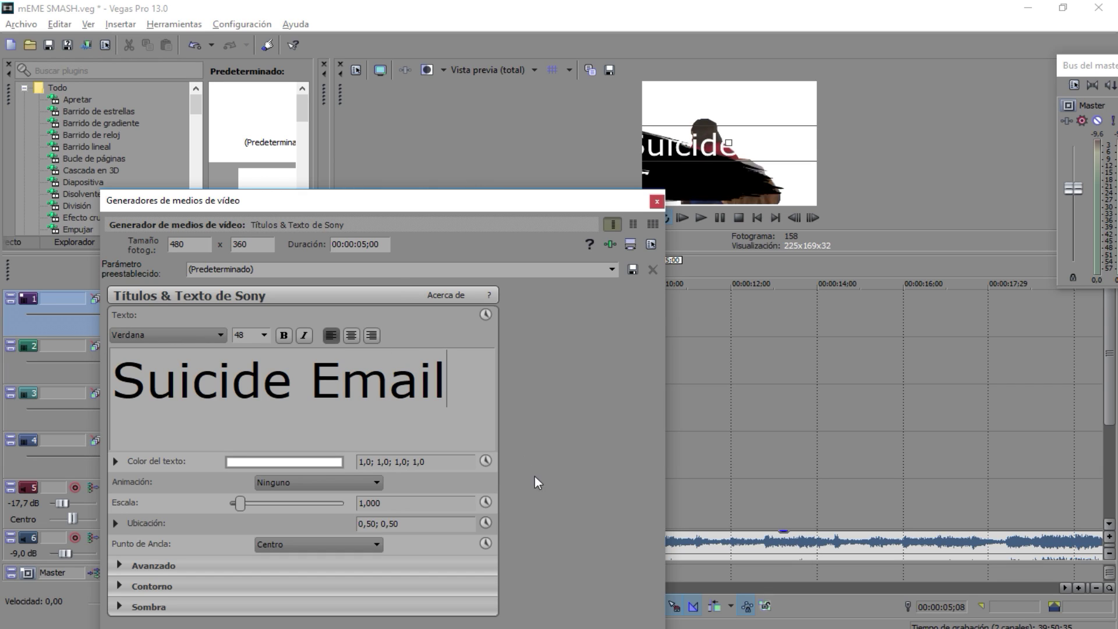
Step: Set the title's font to DFGothic-EB and shrink it onto the brush stroke, at scale 0,537 and location 0,34; 0,31
{"action": "key", "text": "ctrl+a"}
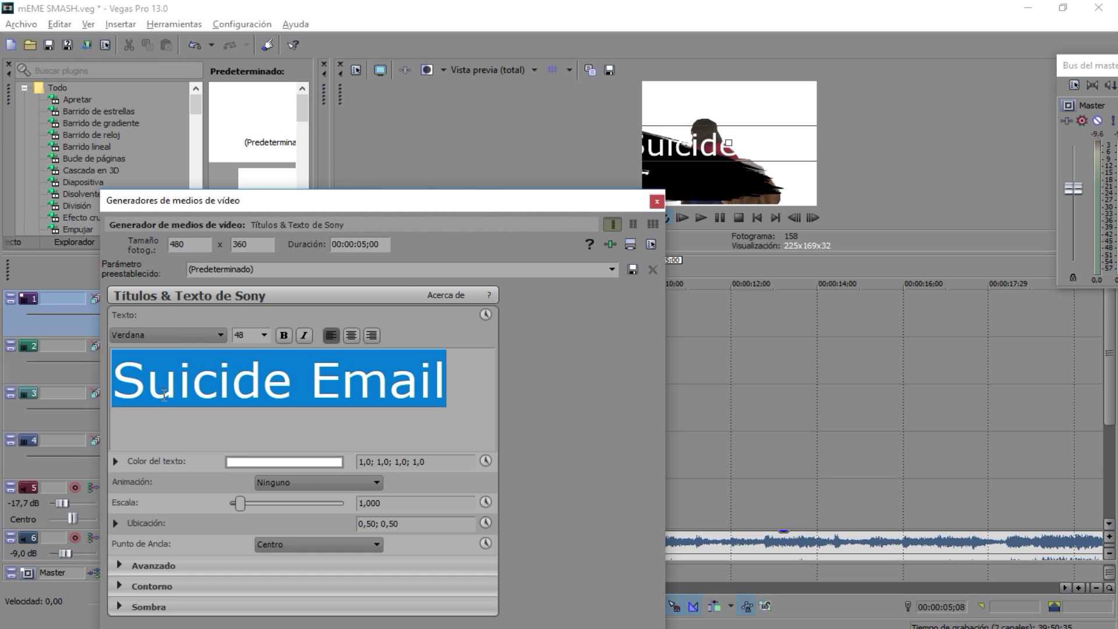
{"action": "left_click", "coordinate": [188, 340]}
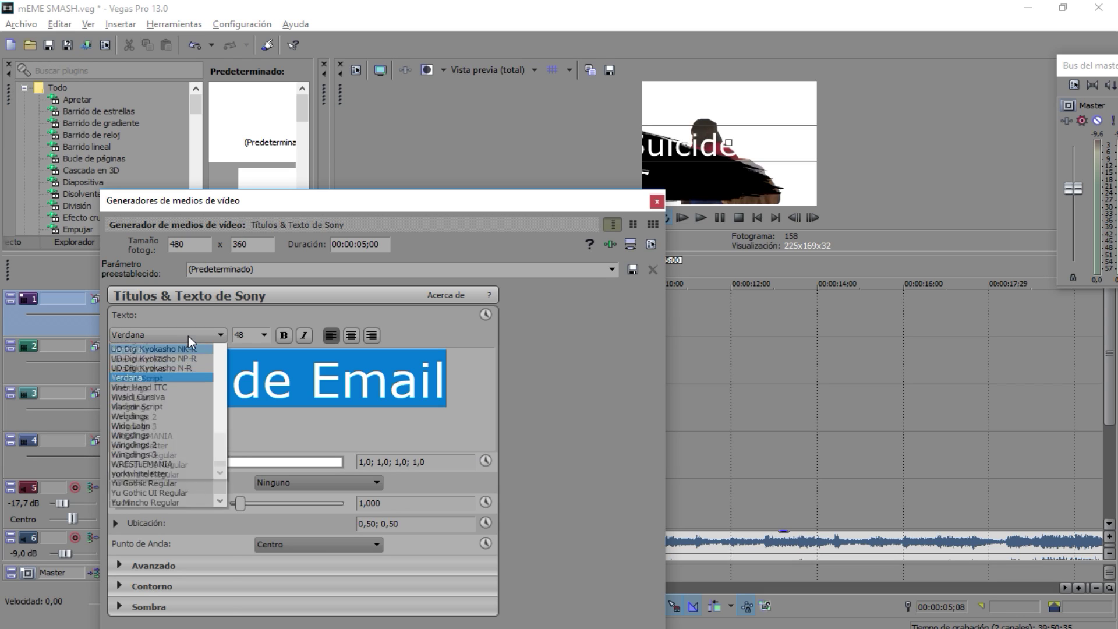
{"action": "key", "text": "d"}
{"action": "left_click", "coordinate": [178, 345]}
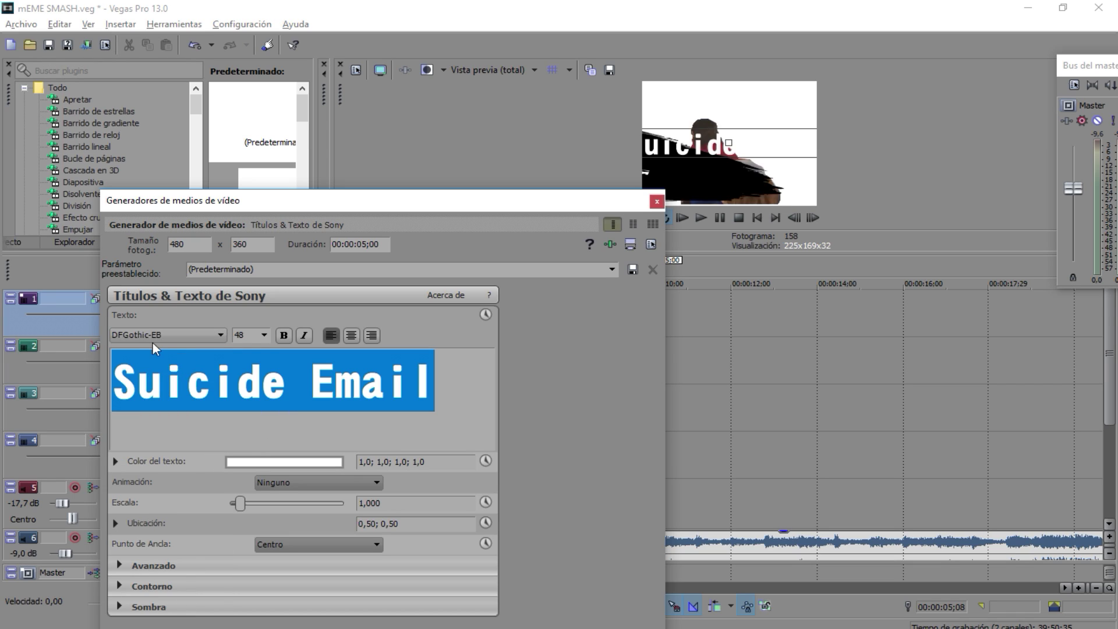
{"action": "left_click_drag", "start_coordinate": [781, 143], "coordinate": [731, 181]}
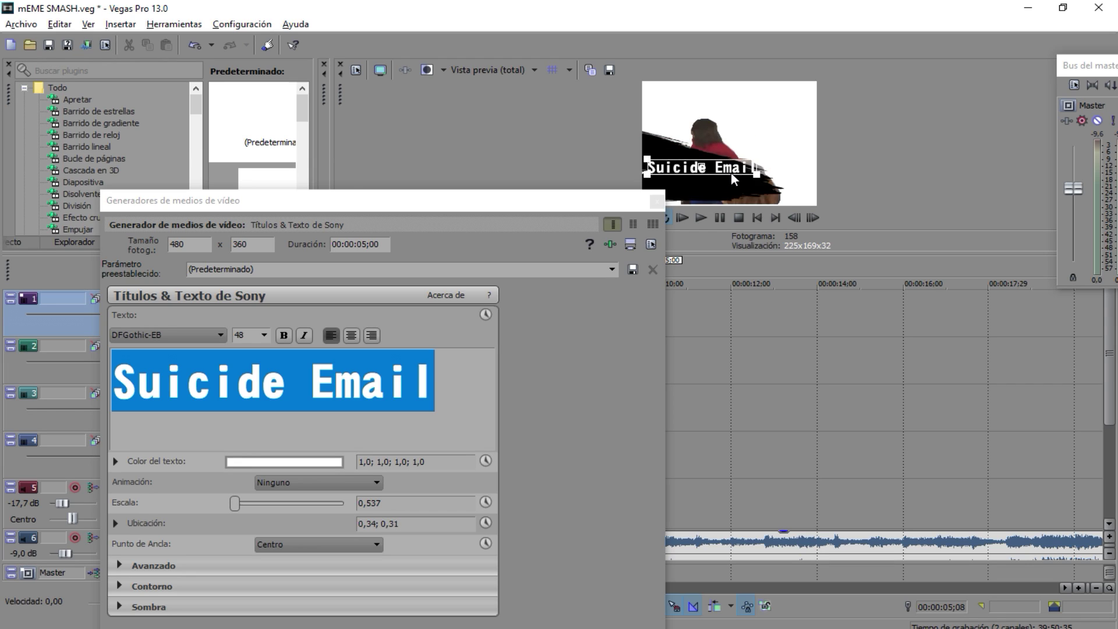
{"action": "left_click", "coordinate": [656, 200]}
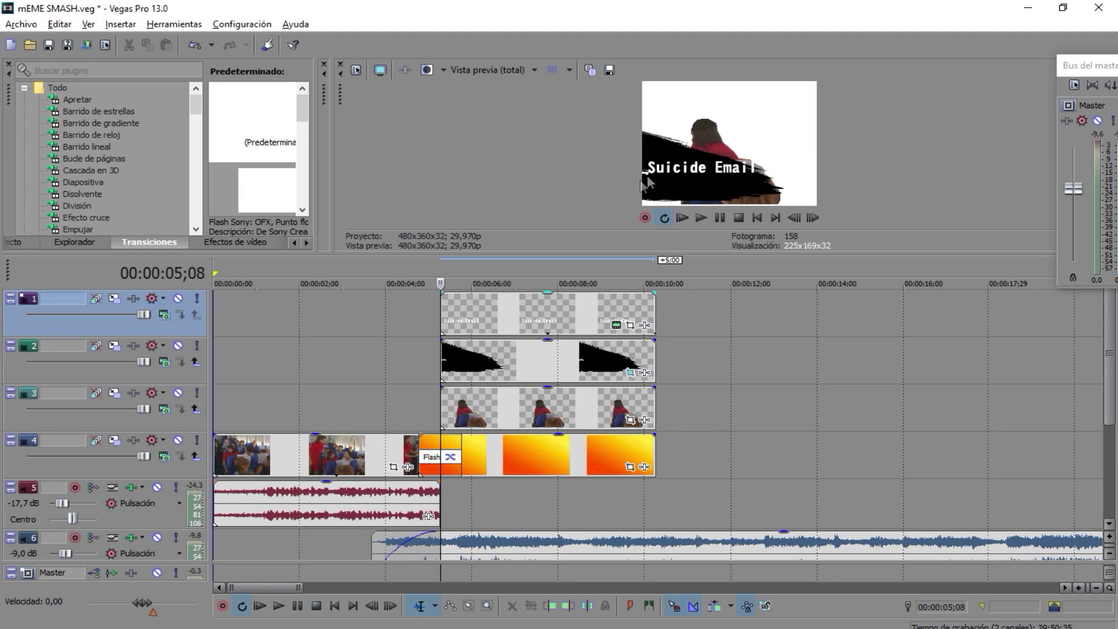
Step: Enlarge the brush stroke's crop frame to about 2.154,7 by 1.603,5 and flip it horizontally
{"action": "left_click", "coordinate": [630, 372]}
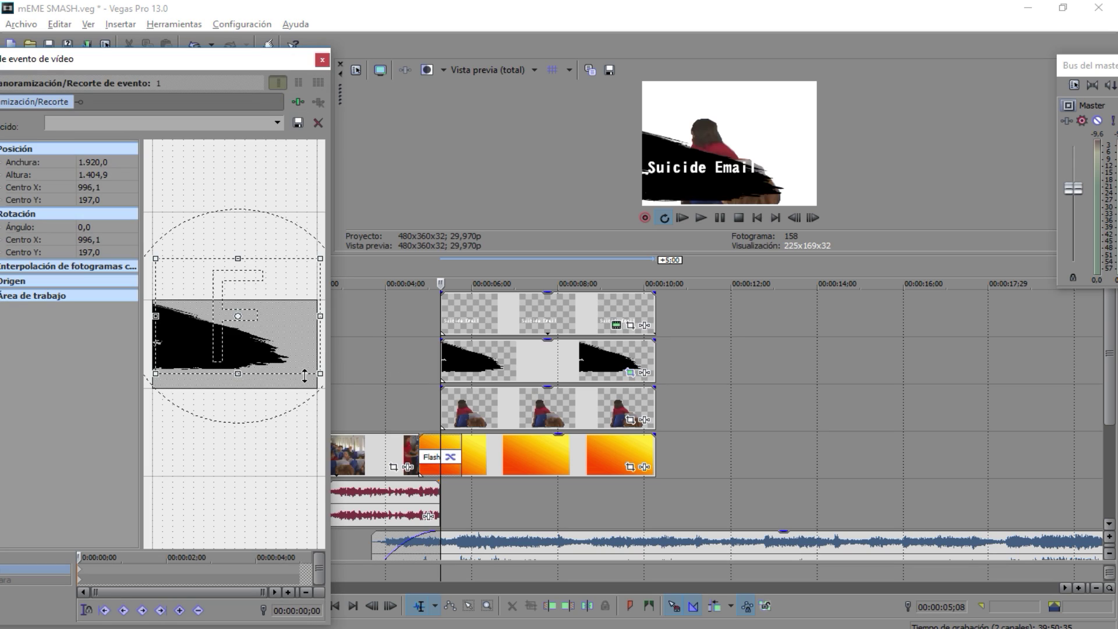
{"action": "left_click_drag", "start_coordinate": [319, 373], "coordinate": [340, 388]}
{"action": "mouse_move", "coordinate": [282, 342]}
{"action": "left_mouse_down"}
{"action": "mouse_move", "coordinate": [284, 399]}
{"action": "mouse_move", "coordinate": [272, 340]}
{"action": "mouse_move", "coordinate": [282, 337]}
{"action": "left_mouse_up"}
{"action": "right_click", "coordinate": [274, 309]}
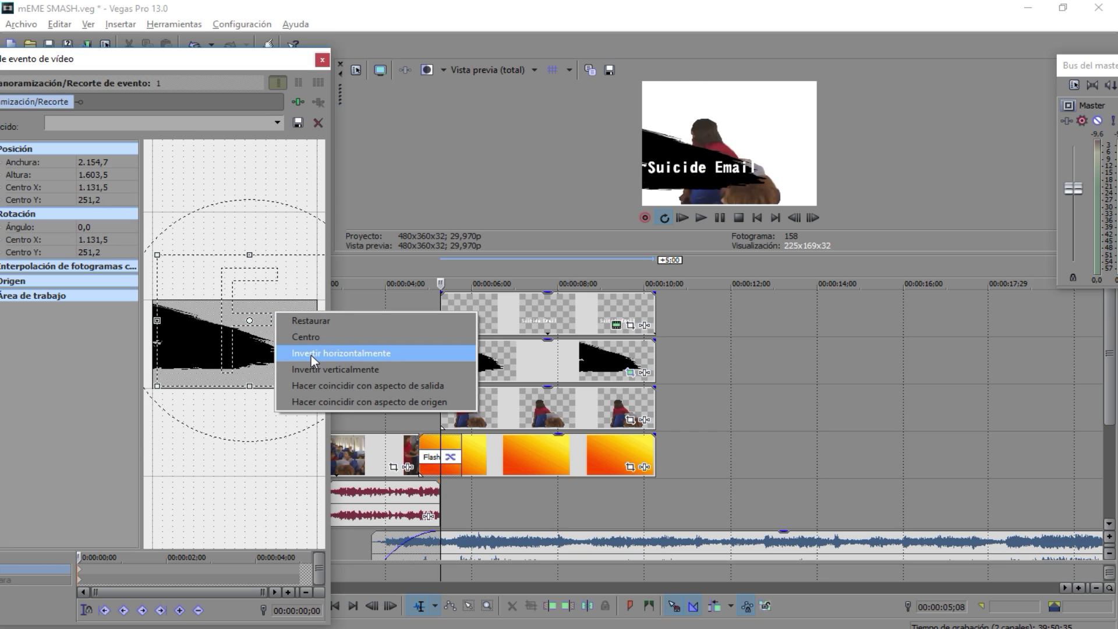
{"action": "left_click", "coordinate": [311, 355]}
{"action": "scroll", "coordinate": [283, 345], "scroll_direction": "down", "scroll_amount": 3}
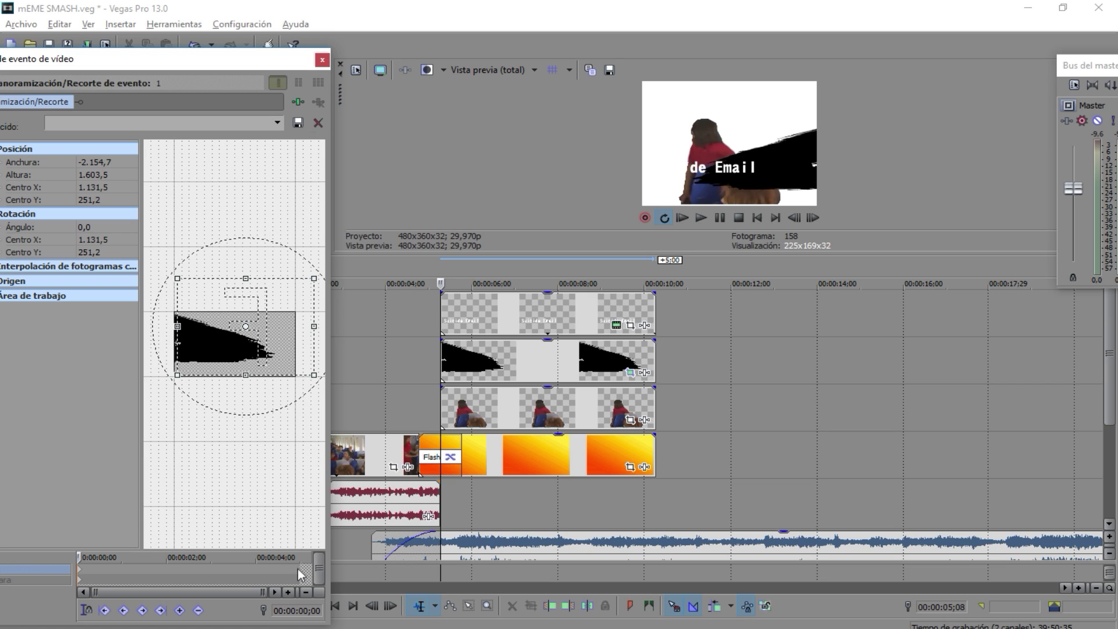
Step: Play the freeze-frame transition and extend the original clip's audio by 00:00:01;21 under the freeze frame
{"action": "key", "text": "space"}
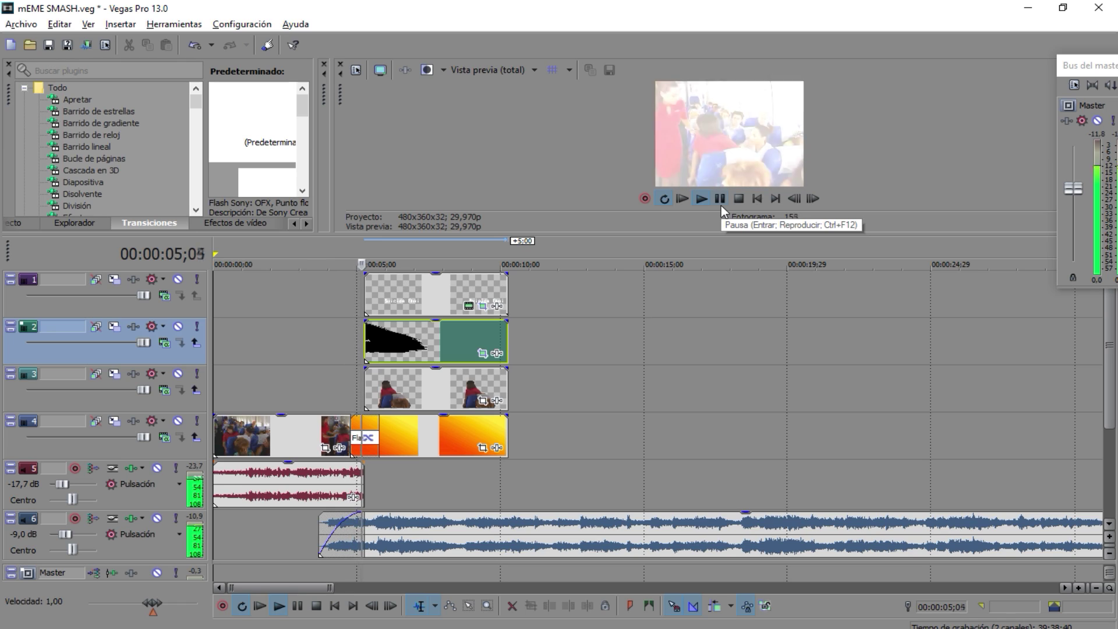
{"action": "left_click", "coordinate": [719, 199]}
{"action": "left_click", "coordinate": [361, 473]}
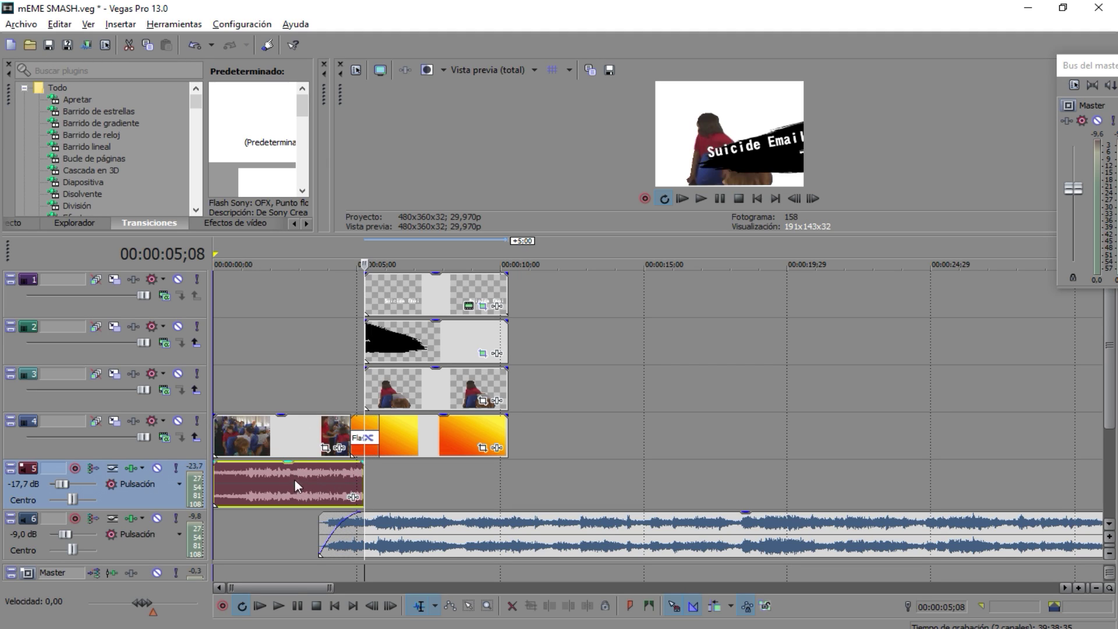
{"action": "left_click_drag", "start_coordinate": [362, 474], "coordinate": [413, 476]}
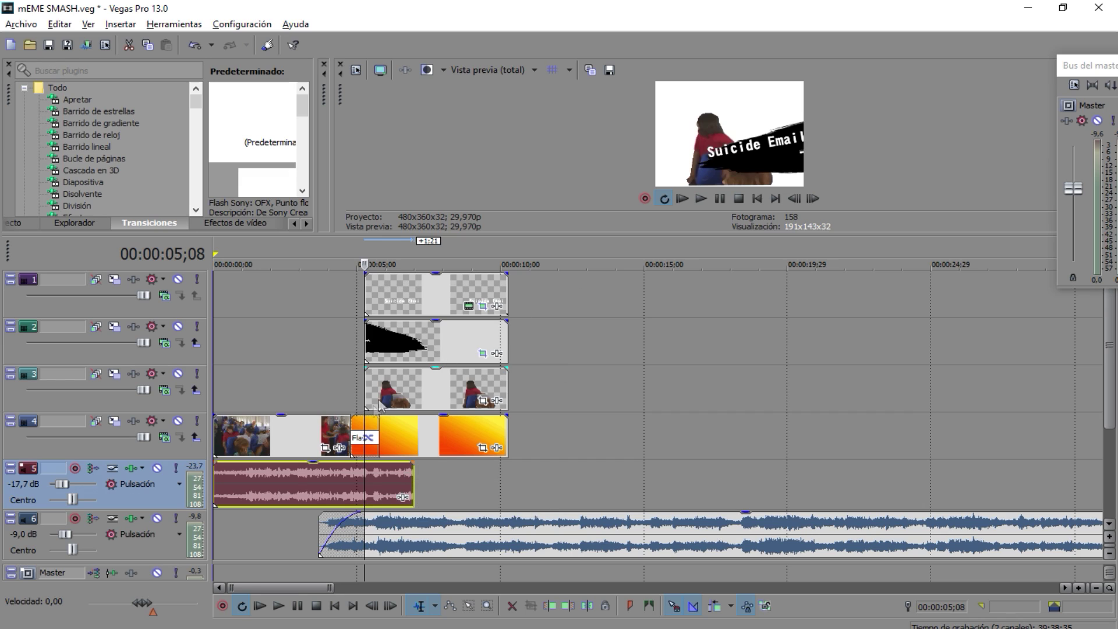
Step: Play the sequence from about 00:00:04;07 to check the extended clip audio
{"action": "left_click", "coordinate": [334, 480]}
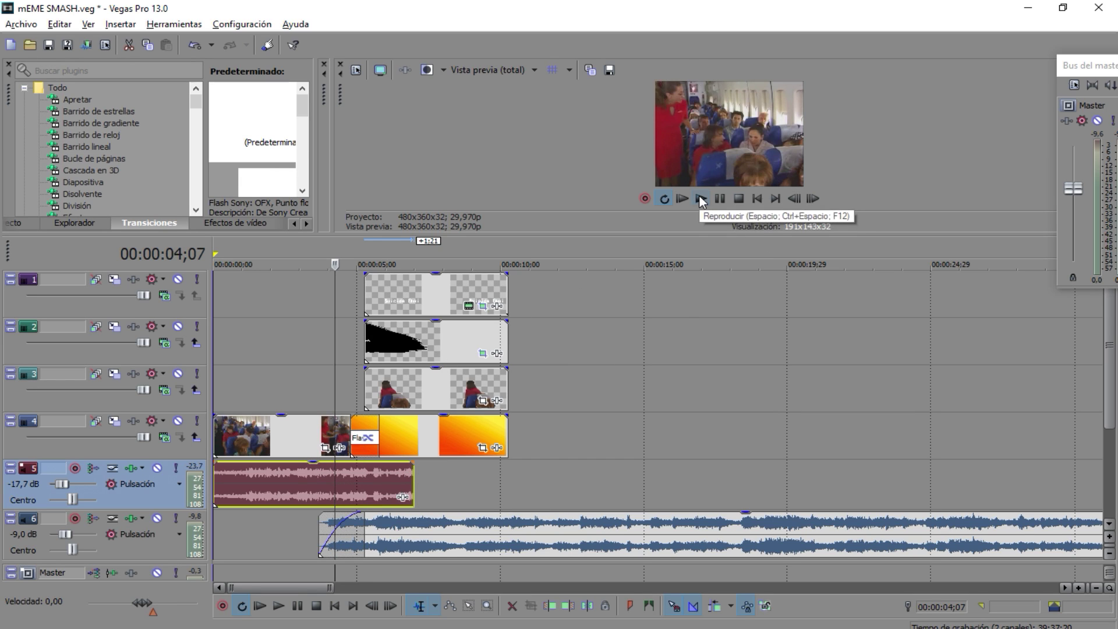
{"action": "left_click", "coordinate": [700, 199]}
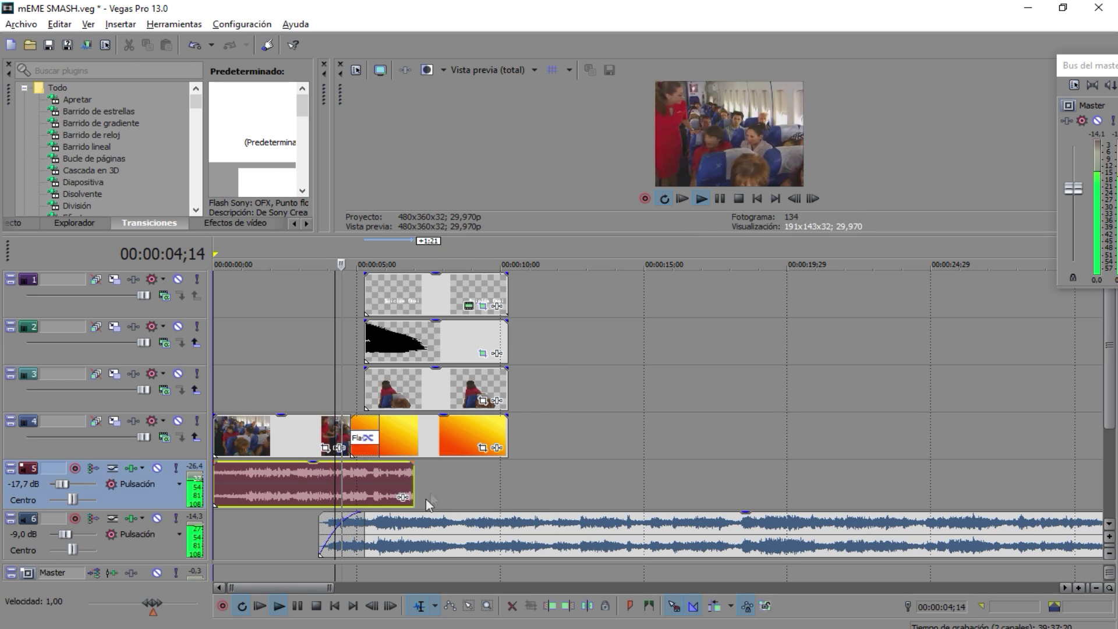
{"action": "left_click", "coordinate": [719, 199]}
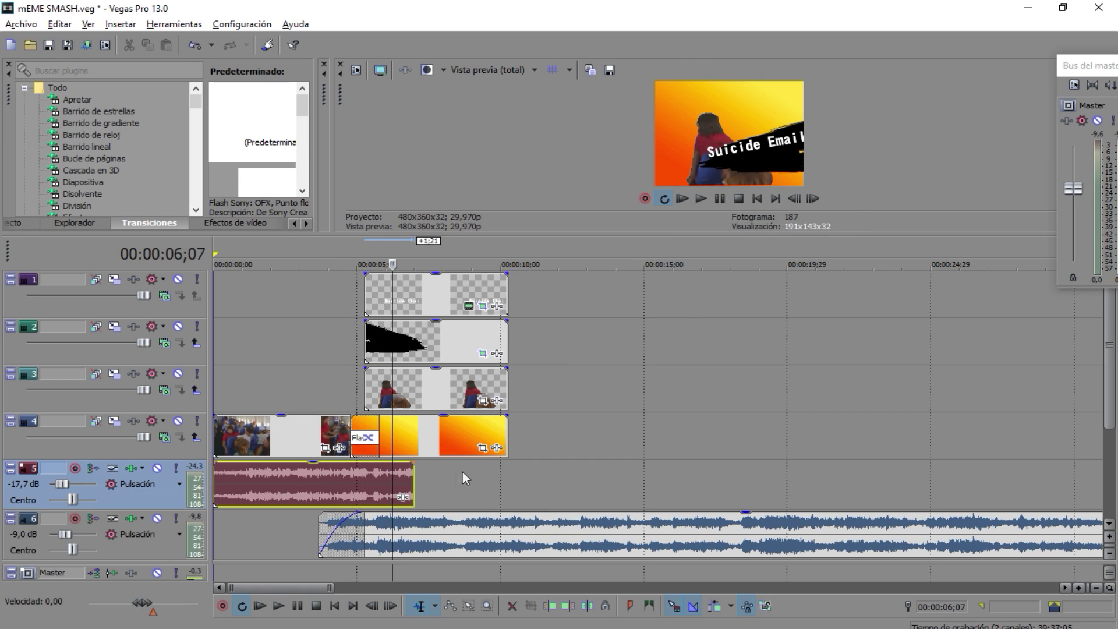
Step: Raise the original clip's audio track volume to 2,2 dB and trim 9 frames off the end of its audio
{"action": "left_click", "coordinate": [375, 519]}
{"action": "left_click_drag", "start_coordinate": [61, 484], "coordinate": [85, 489]}
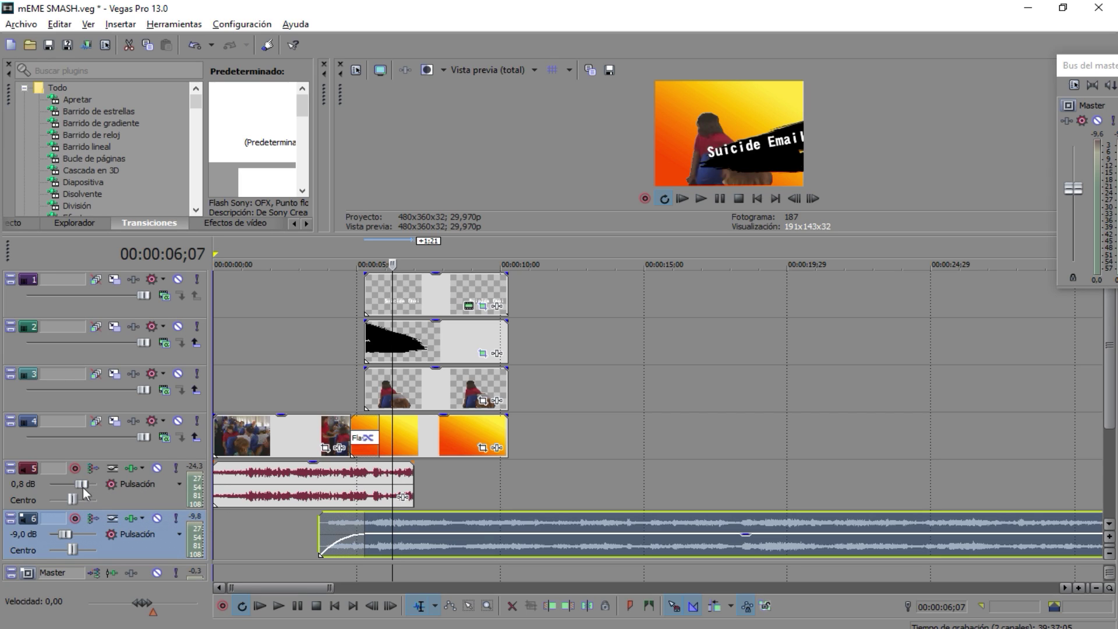
{"action": "left_click_drag", "start_coordinate": [86, 489], "coordinate": [88, 489]}
{"action": "left_click", "coordinate": [327, 522]}
{"action": "left_click", "coordinate": [702, 199]}
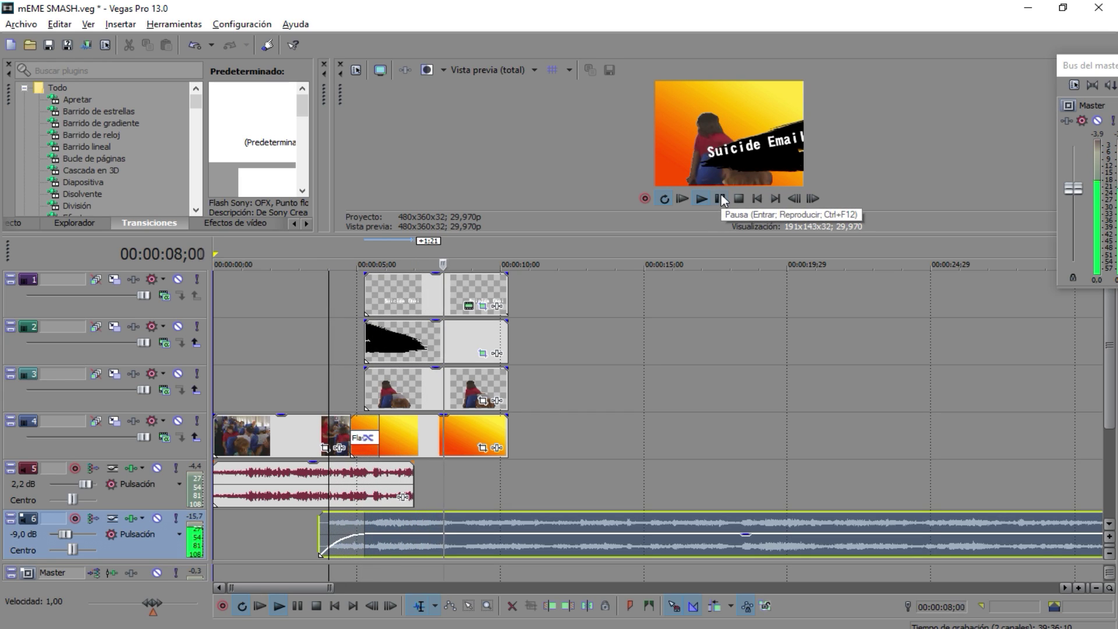
{"action": "left_click", "coordinate": [721, 199]}
{"action": "left_click_drag", "start_coordinate": [412, 484], "coordinate": [403, 478]}
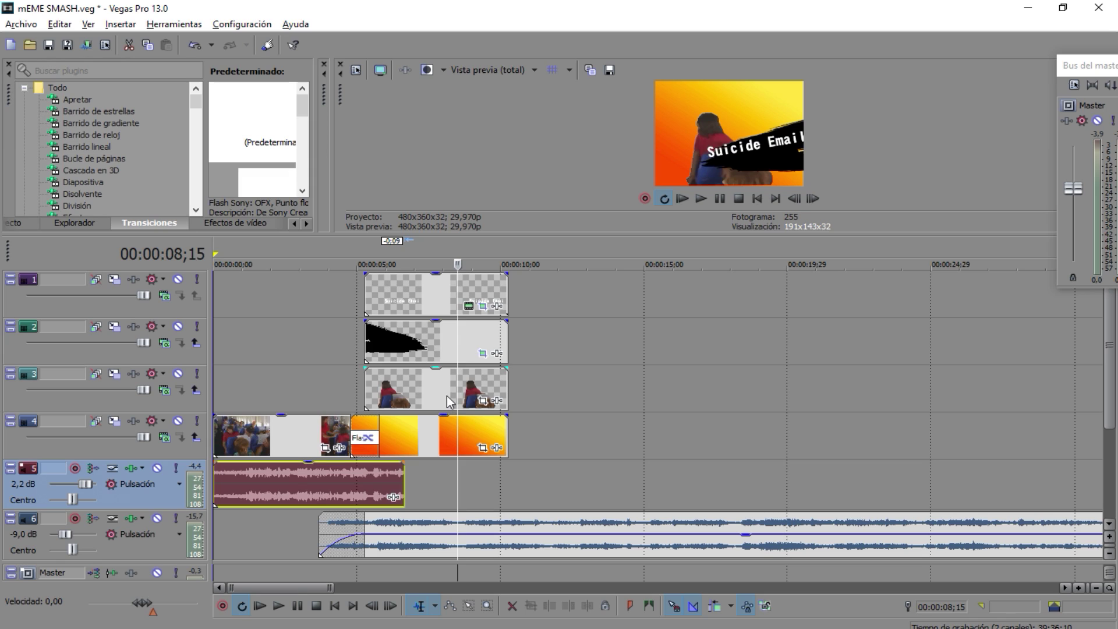
Step: Animate the character cutout with a pan keyframe at 00:00:04;27, centred at X 307,7 and Y 164,2
{"action": "left_click", "coordinate": [466, 402]}
{"action": "left_click", "coordinate": [482, 401]}
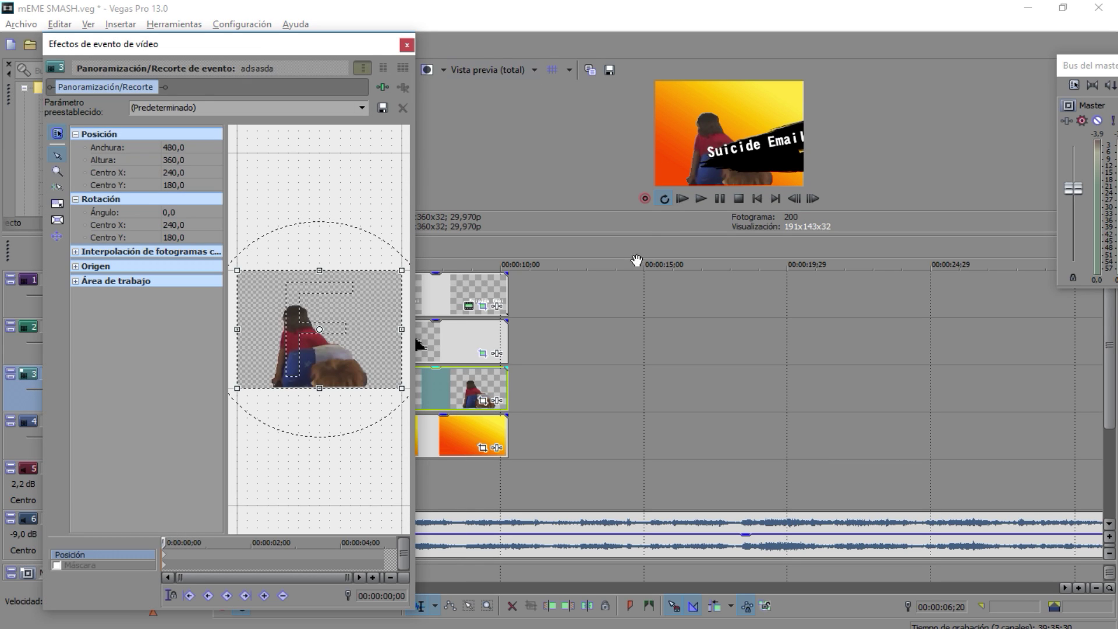
{"action": "left_click", "coordinate": [380, 553]}
{"action": "left_click_drag", "start_coordinate": [358, 364], "coordinate": [381, 358]}
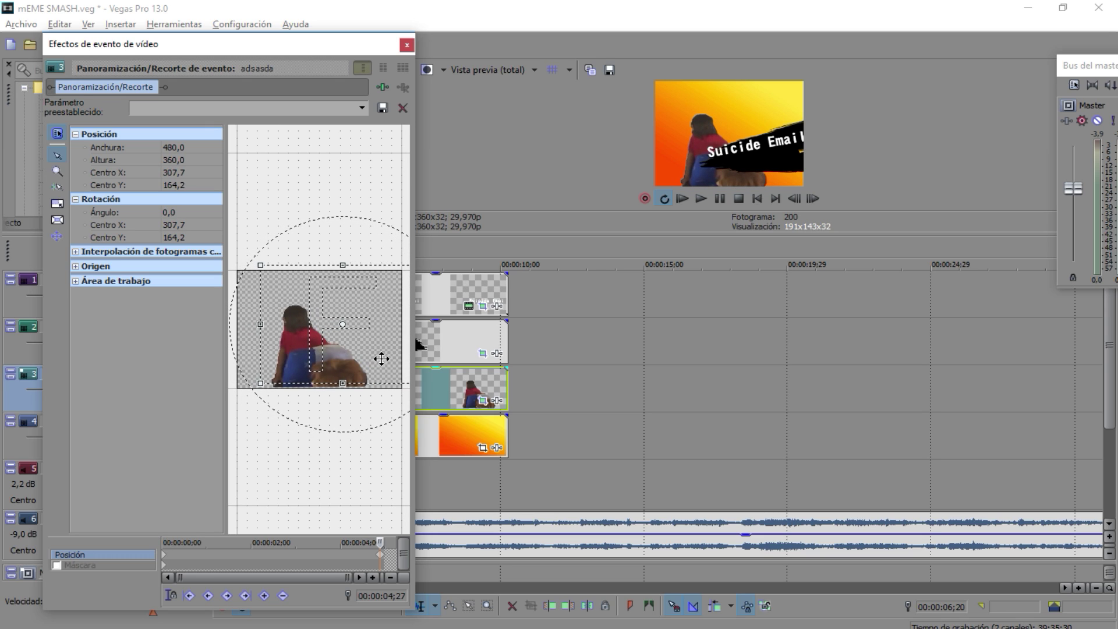
{"action": "left_click", "coordinate": [407, 45]}
Step: Play the sequence from about 00:00:04;16 to check the cutout's movement
{"action": "left_click", "coordinate": [342, 384]}
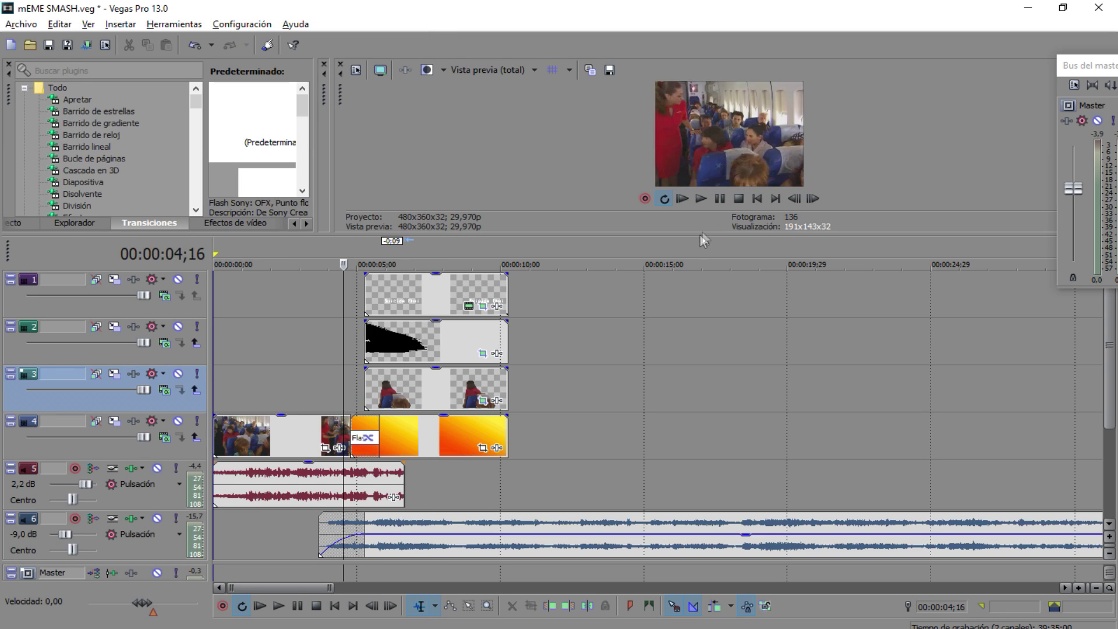
{"action": "left_click", "coordinate": [700, 198]}
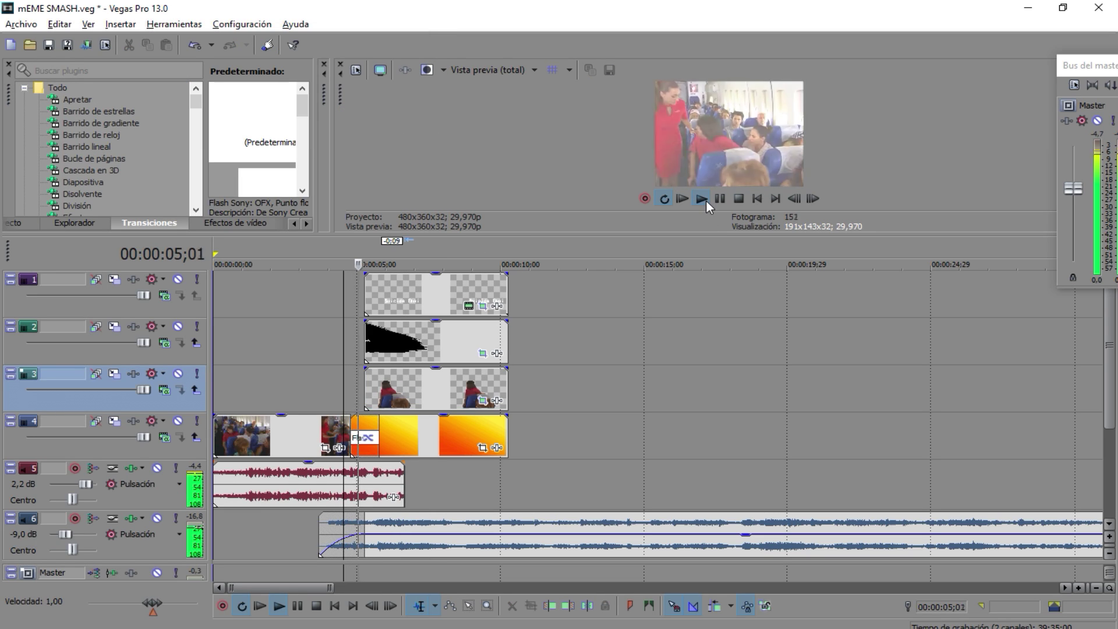
{"action": "left_click", "coordinate": [738, 198]}
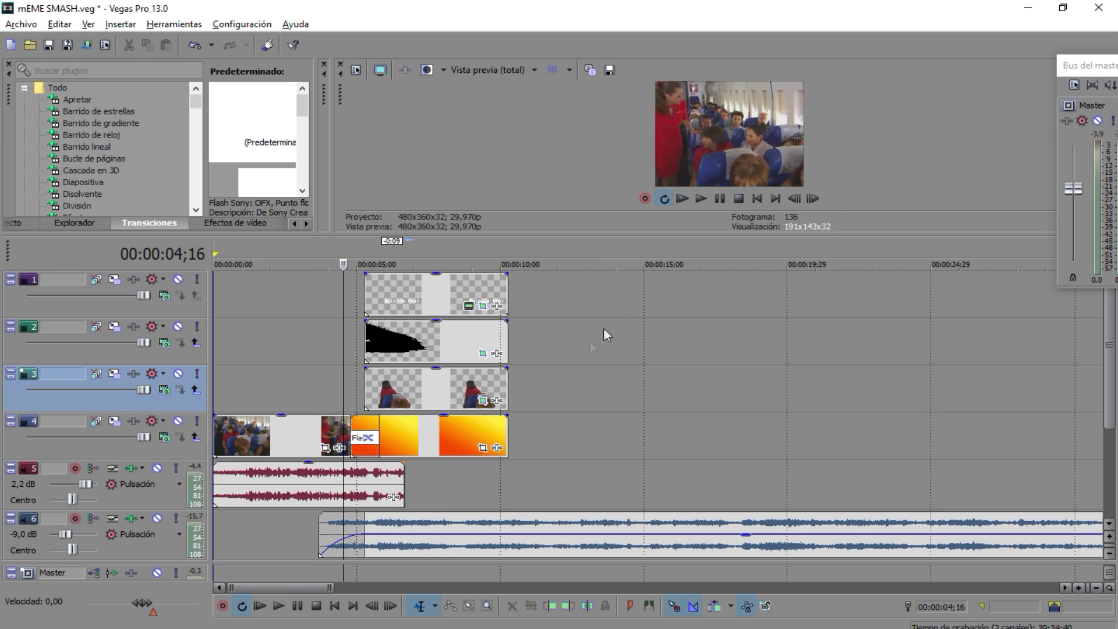
{"action": "left_click", "coordinate": [406, 351]}
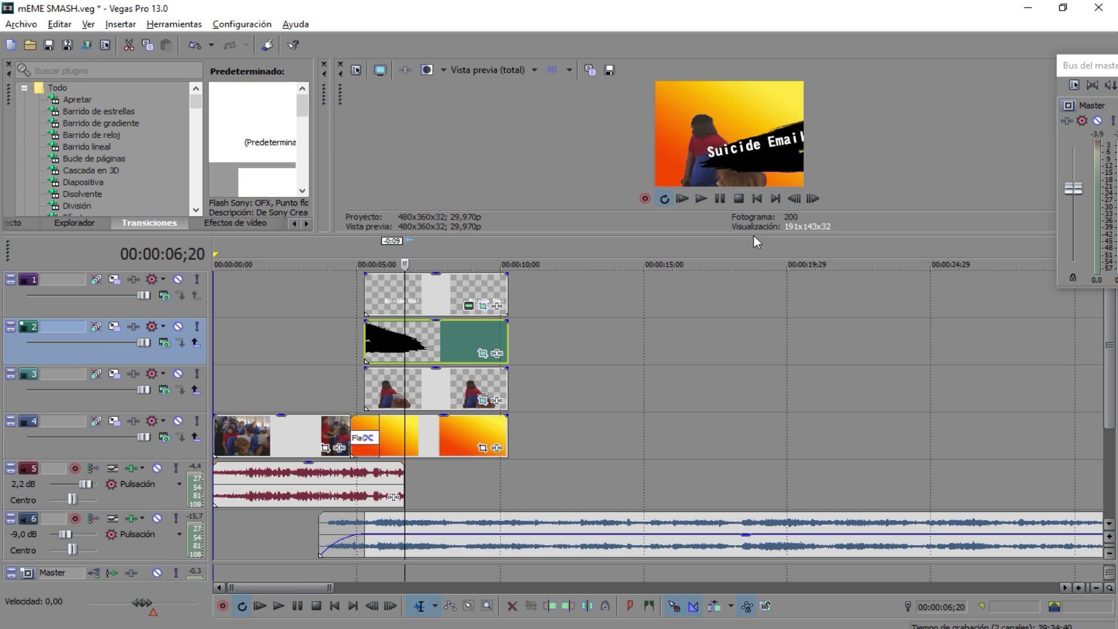
{"action": "scroll", "coordinate": [721, 397], "scroll_direction": "down", "scroll_amount": 5}
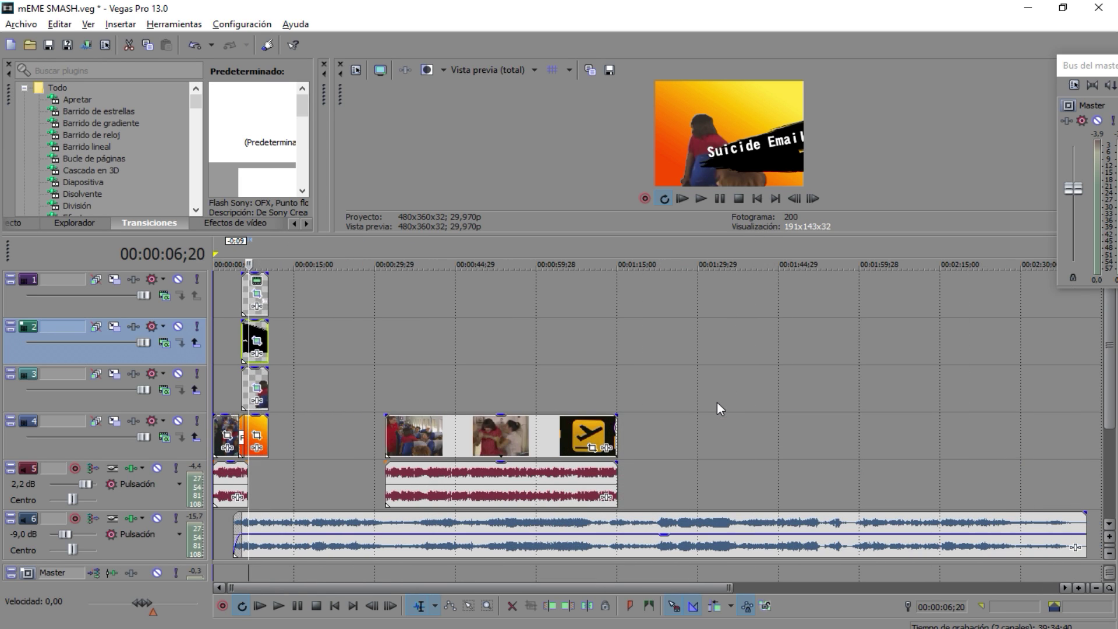
{"action": "scroll", "coordinate": [717, 403], "scroll_direction": "up", "scroll_amount": 5}
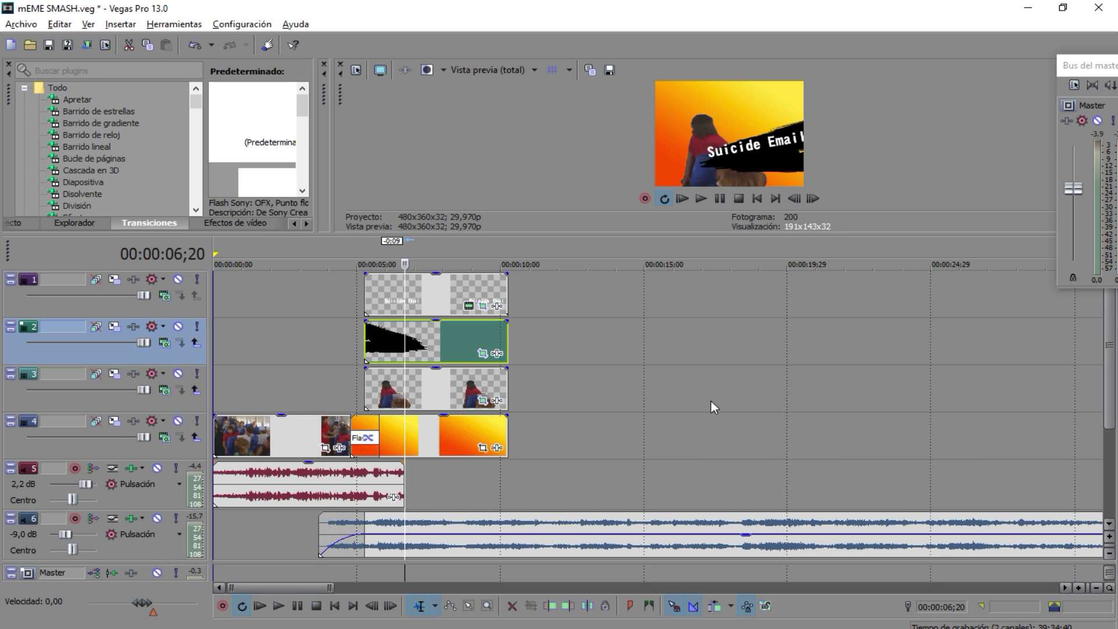
Step: Switch to File Explorer and review the source files in the Meme smash folder
{"action": "key", "text": "alt+Tab"}
{"action": "left_click", "coordinate": [850, 49]}
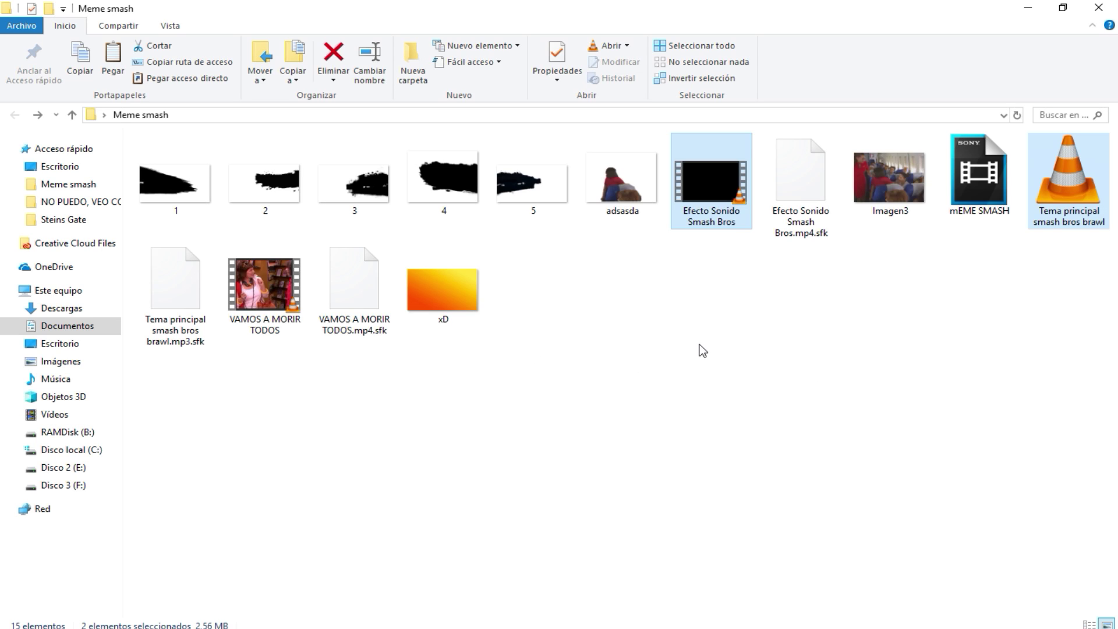
{"action": "key", "text": "alt+Tab"}
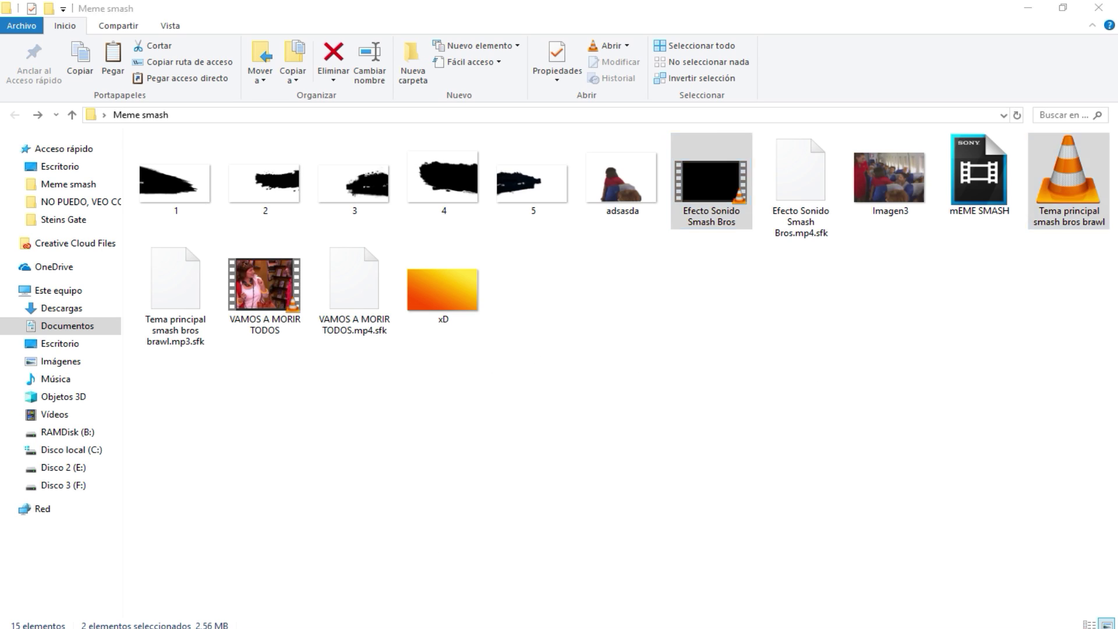